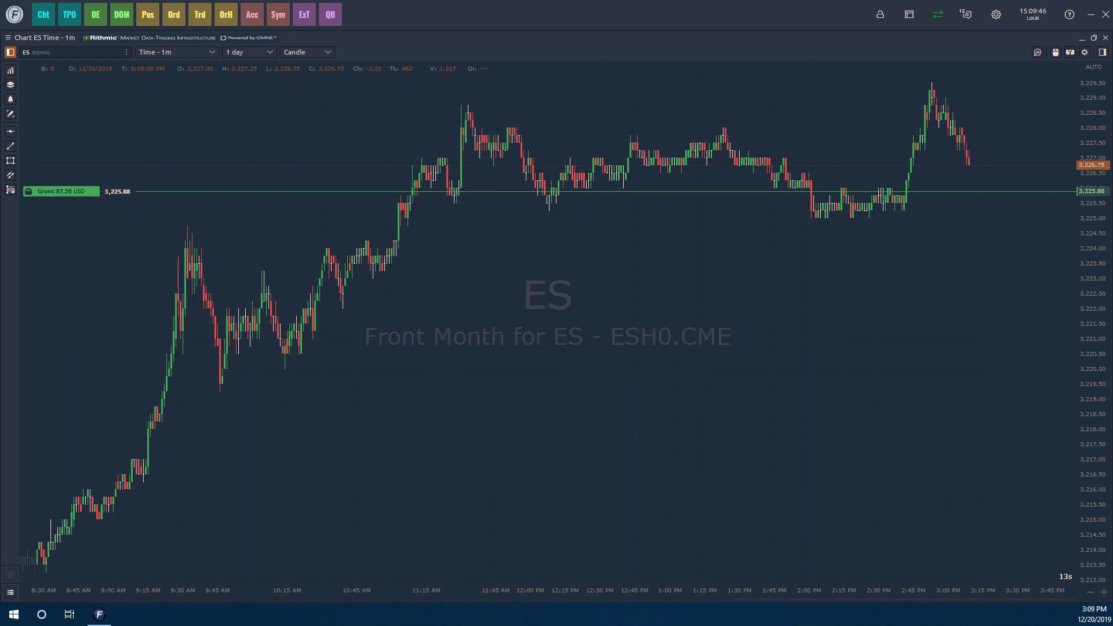
Pin the Trading simulator (TrS) tile as a favourite shortcut on the top toolbar
left_click(17, 16)
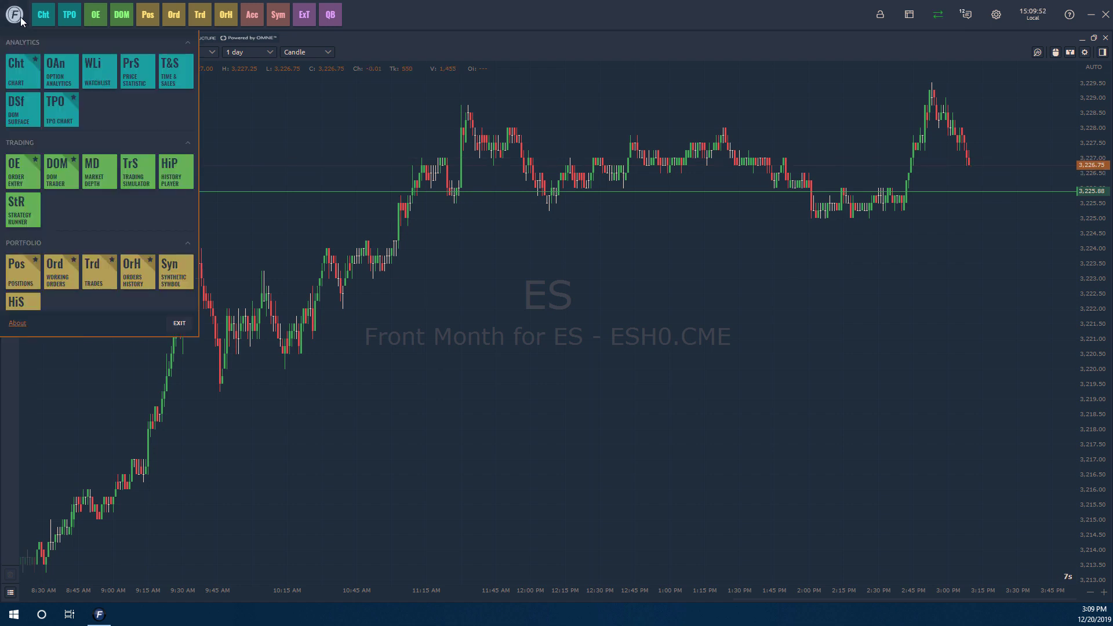
left_click(150, 161)
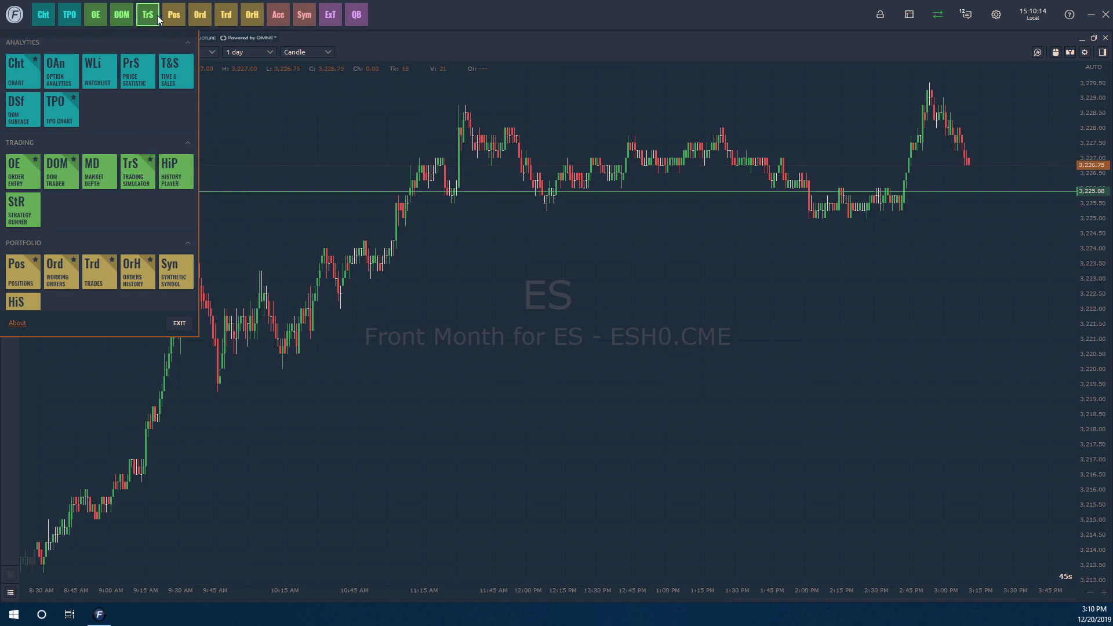
left_click(273, 114)
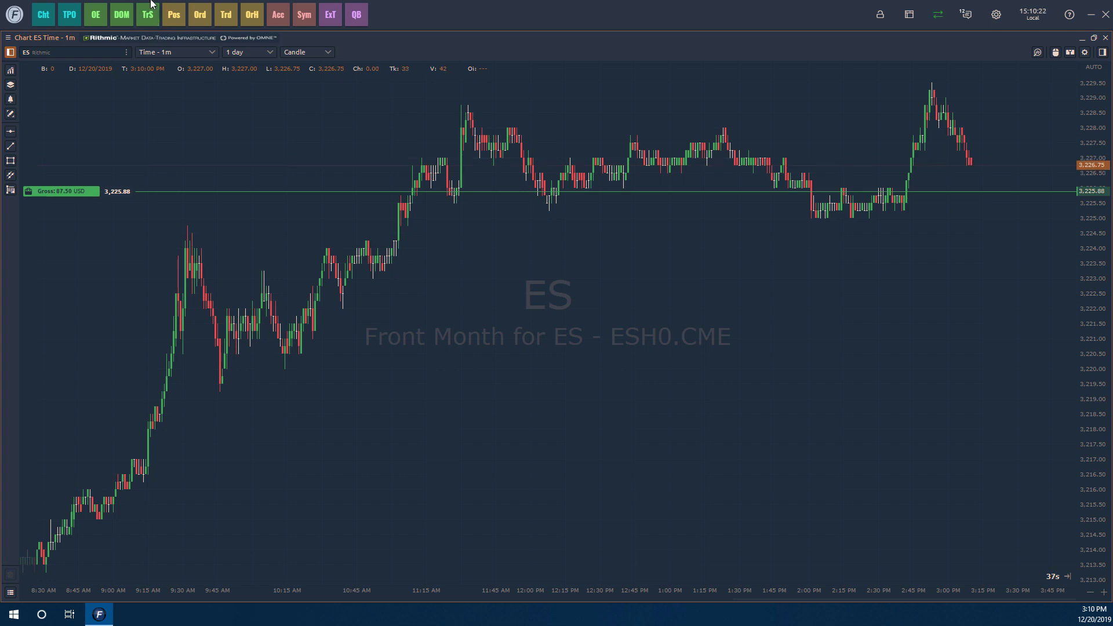
Open the Trading simulator and keep ESH0 as its symbol after browsing the symbol picker
left_click(145, 19)
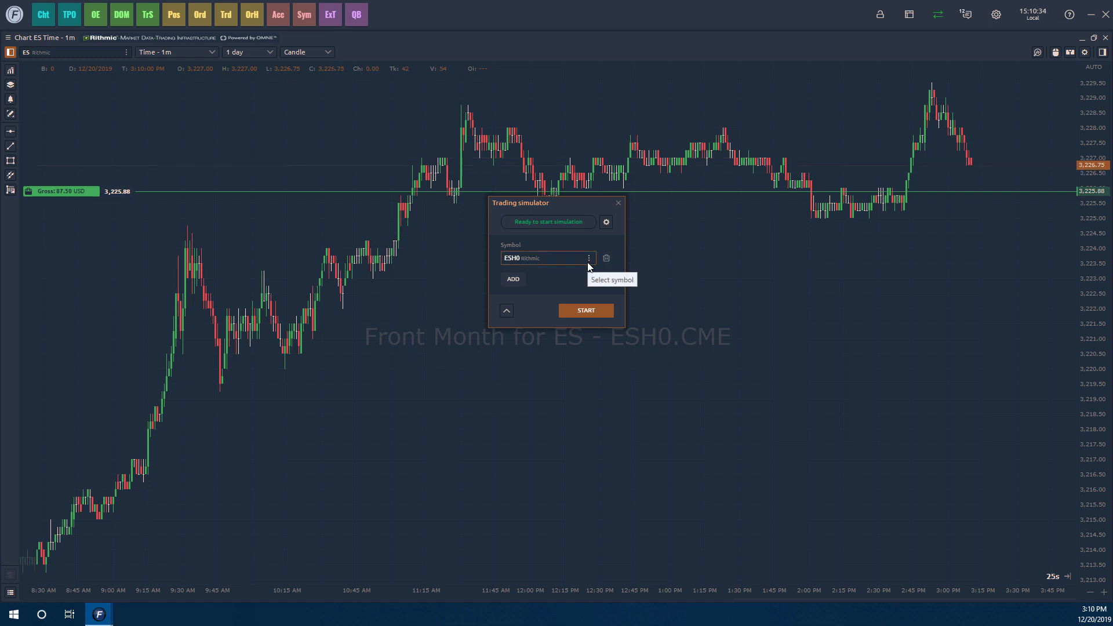
left_click(588, 260)
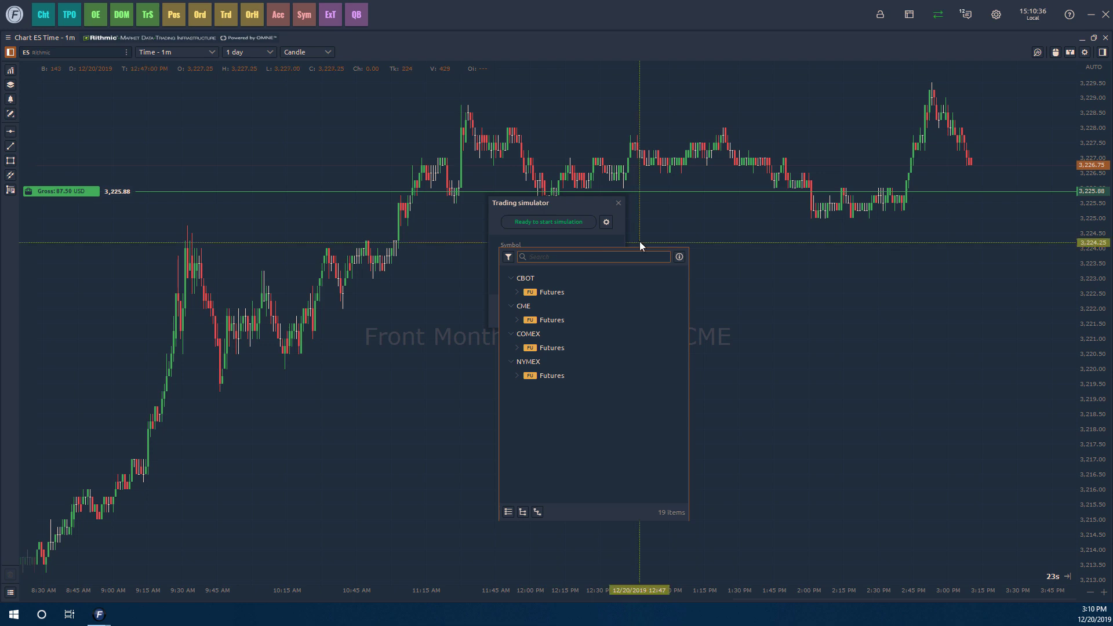
left_click(618, 241)
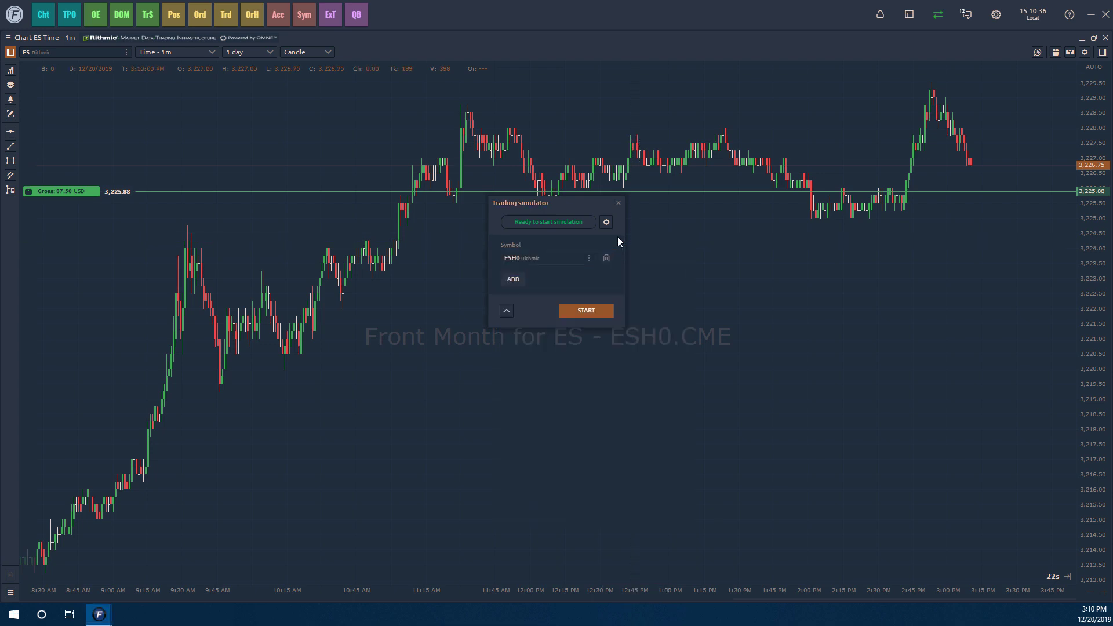
left_click(588, 258)
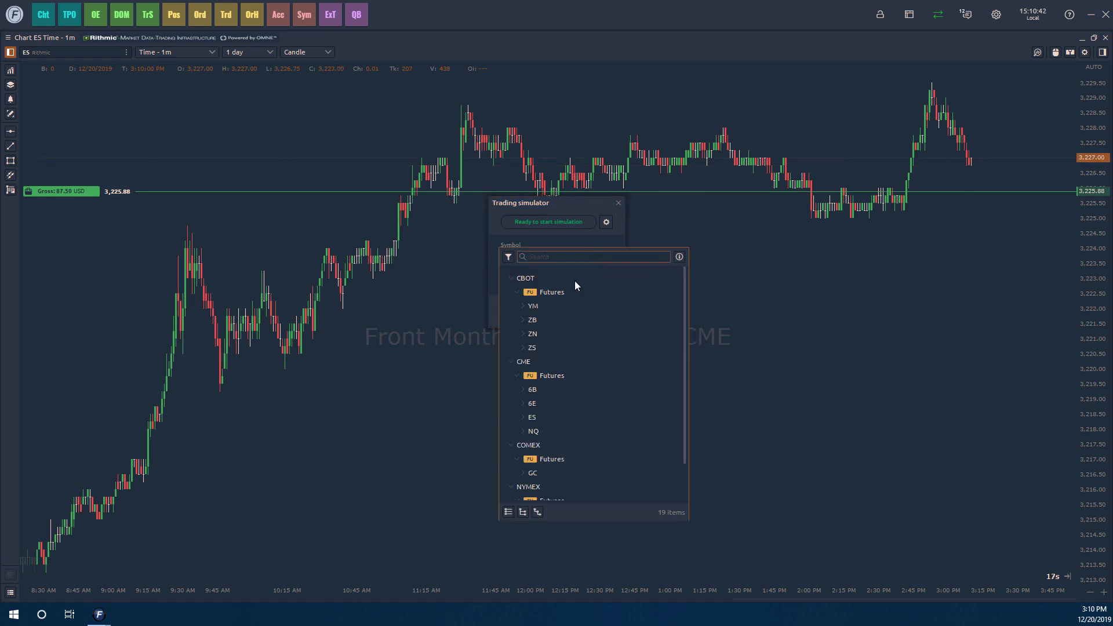
scroll(537, 387, "down", 1)
left_click(594, 238)
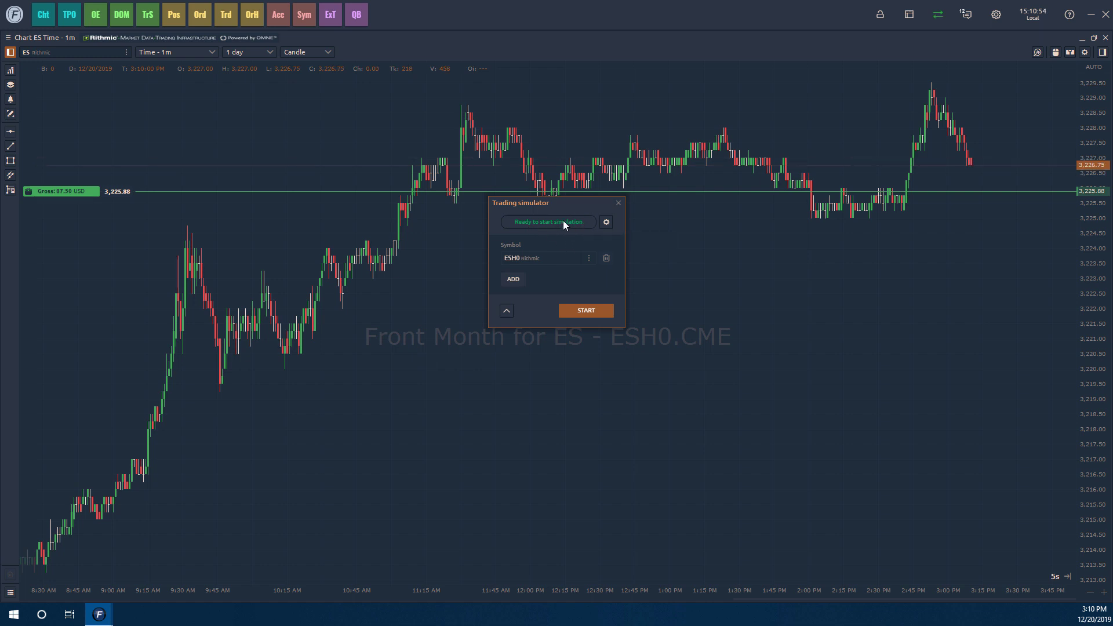
Add YMH0 from CBOT > Futures > YM as the simulator's second symbol
left_click(520, 279)
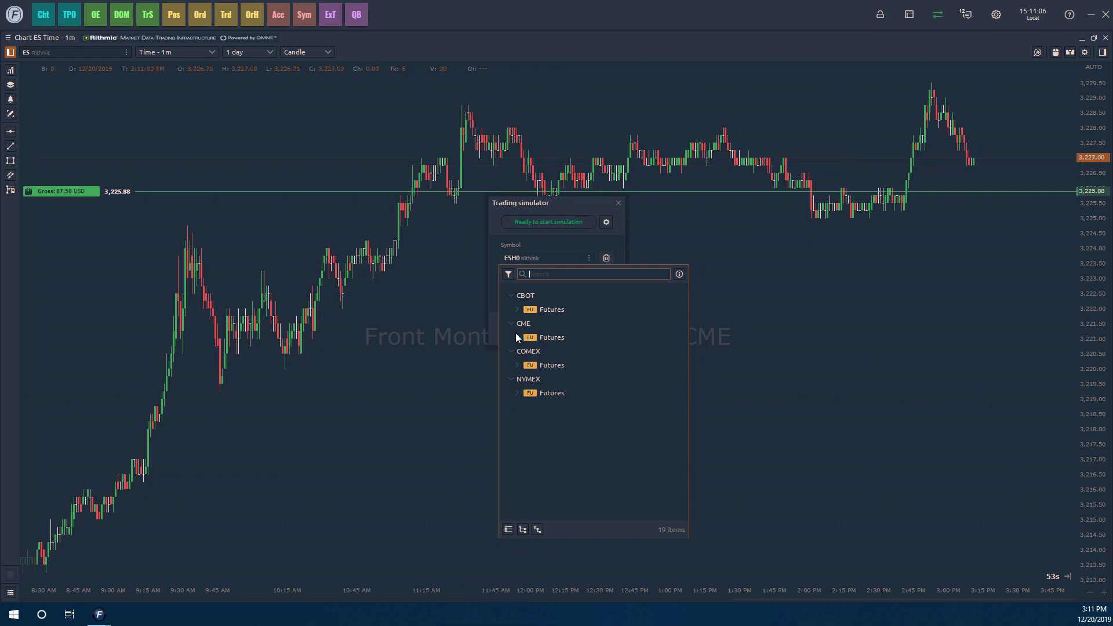
left_click(517, 309)
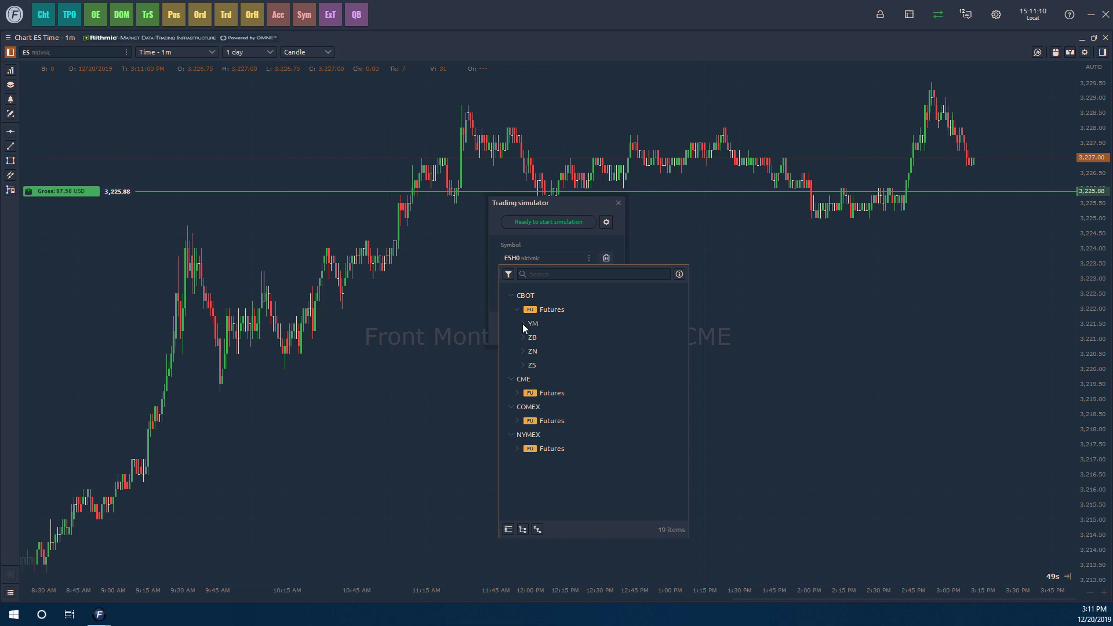
left_click(523, 324)
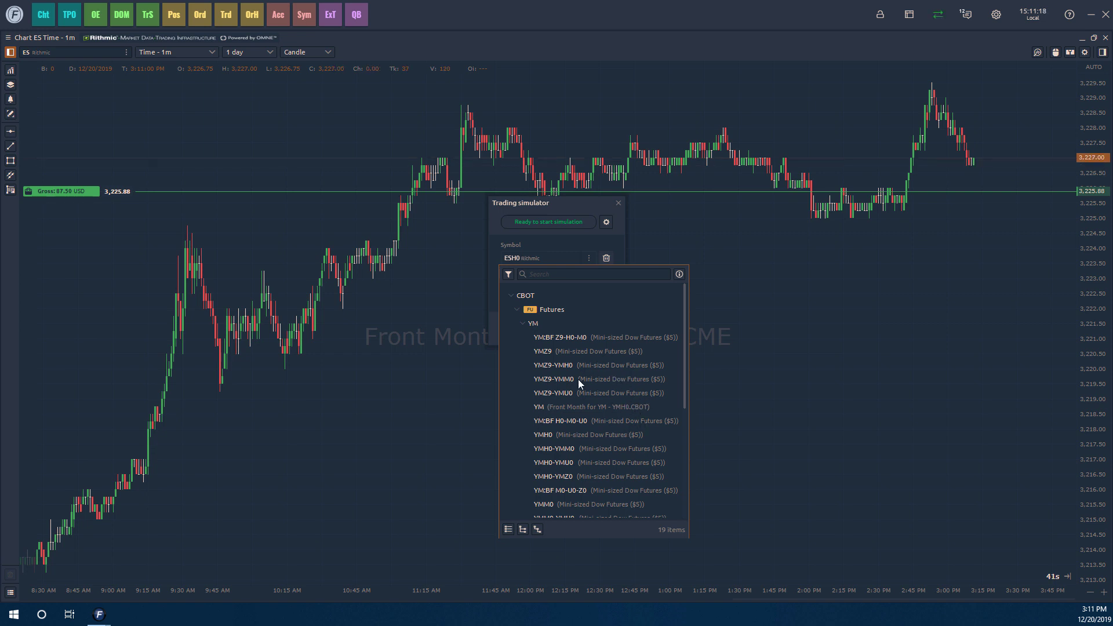
left_click(551, 435)
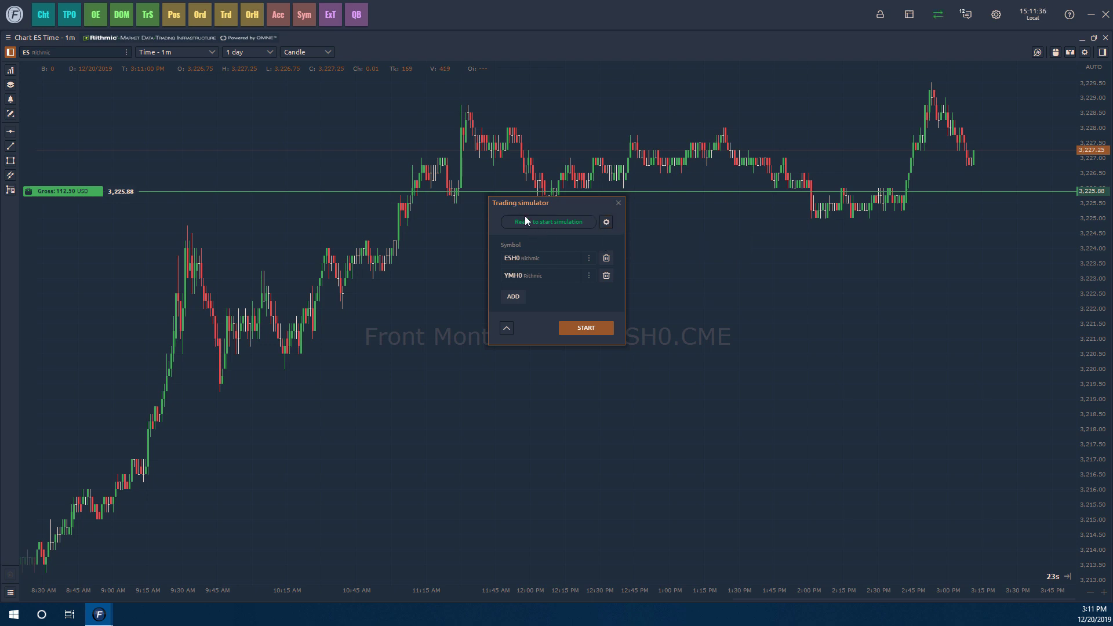
Set the simulator's initial balance to 10,000 in the advanced settings
left_click(606, 224)
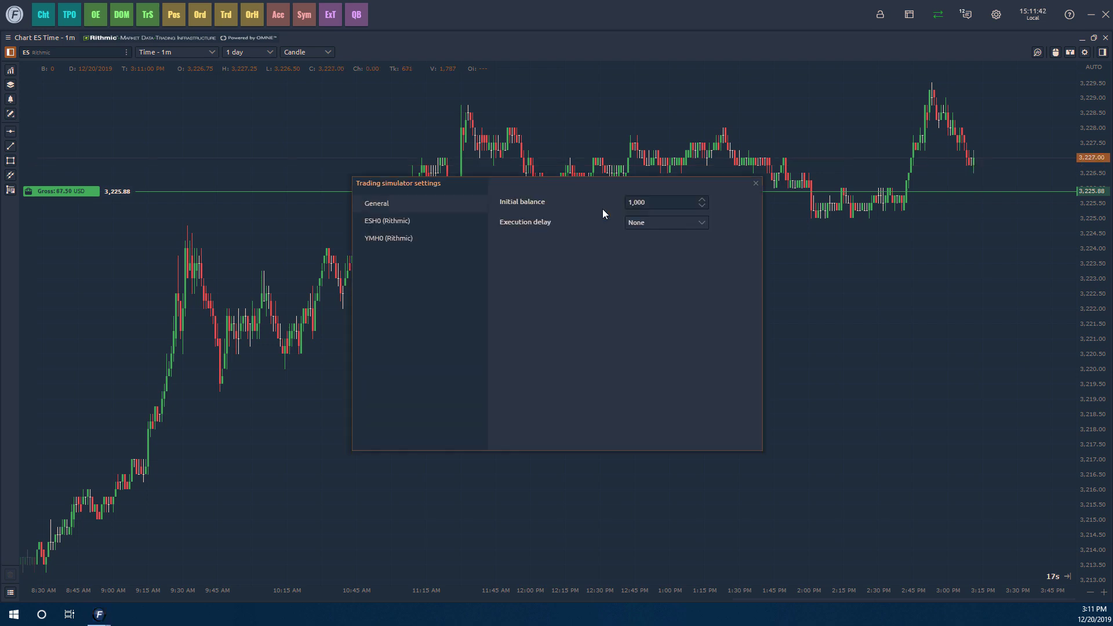
left_click_drag(572, 185, 570, 199)
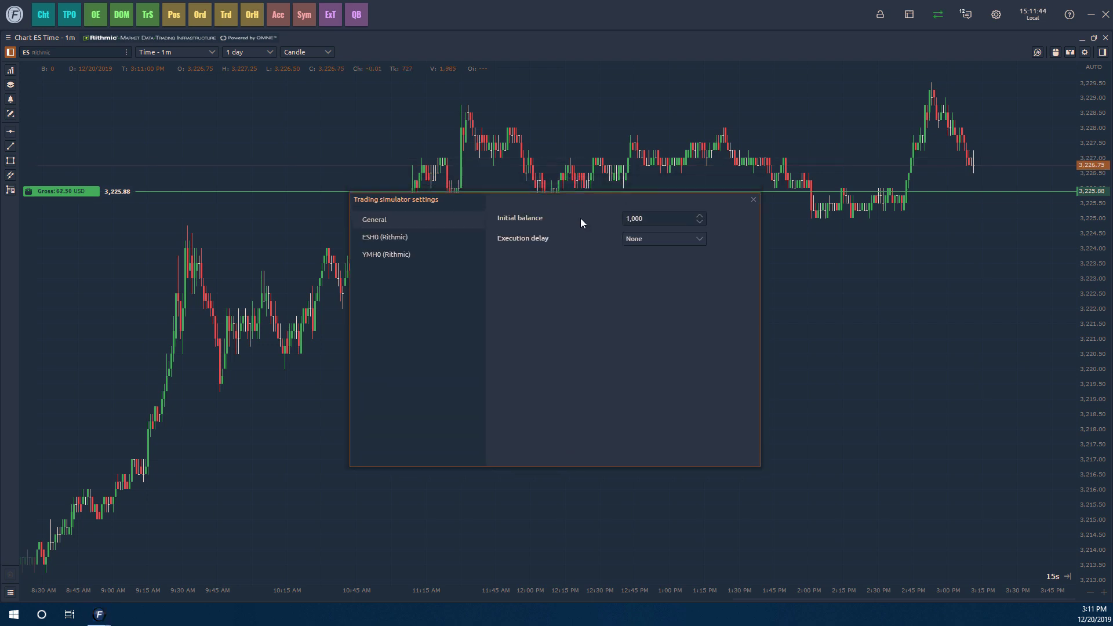
left_click_drag(650, 218, 616, 220)
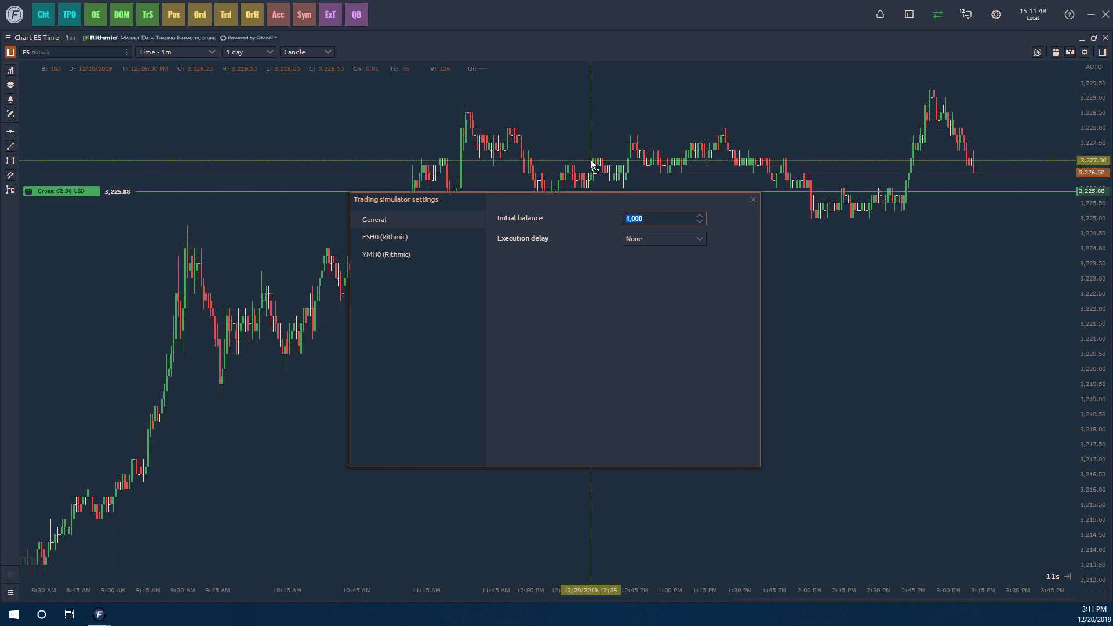
type("10")
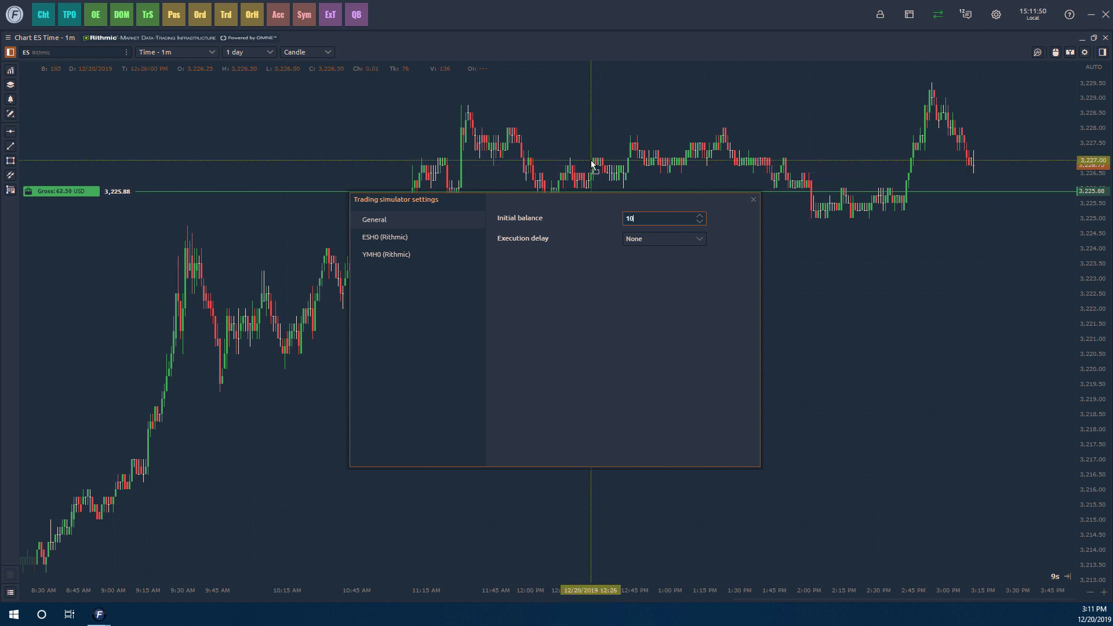
type(",000")
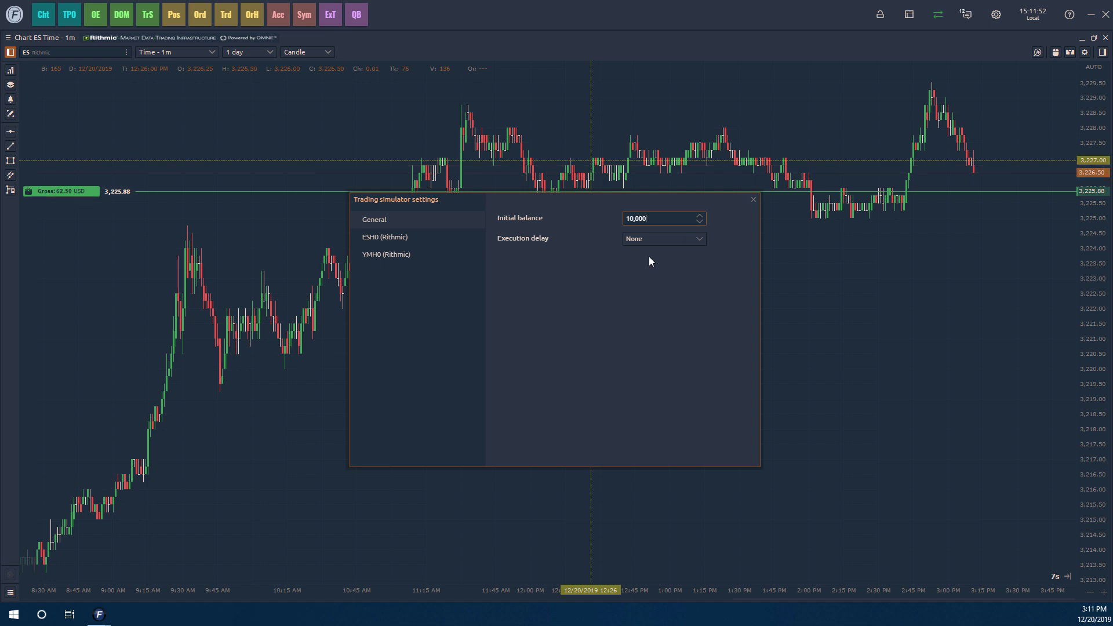
Try Fixed and Range execution delays, then leave Execution delay at None
left_click(687, 242)
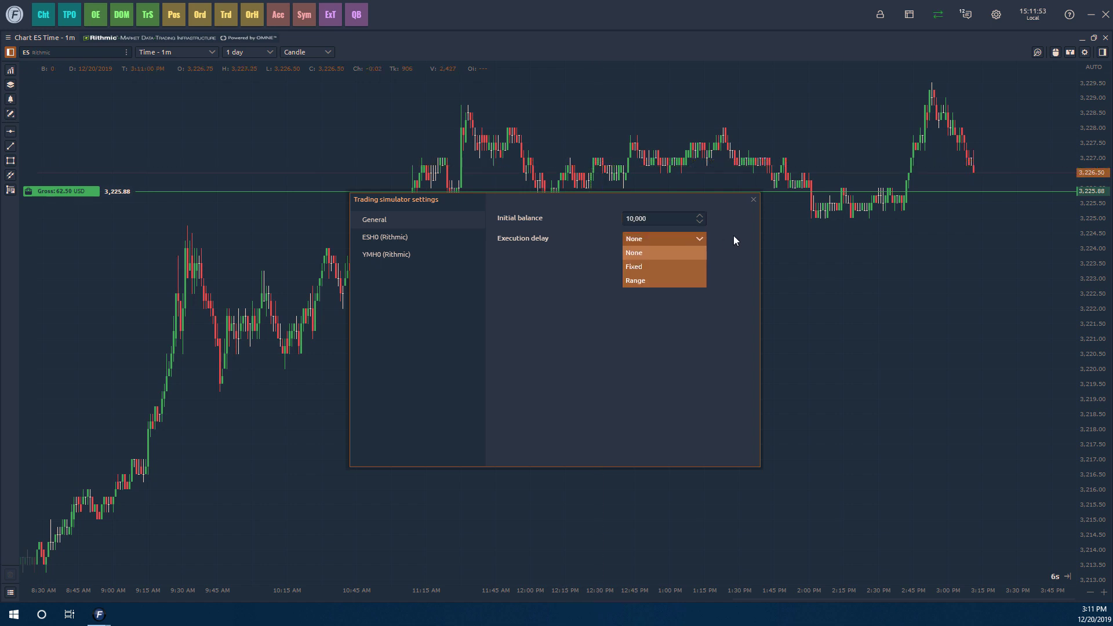
left_click(660, 272)
left_click_drag(654, 261, 609, 254)
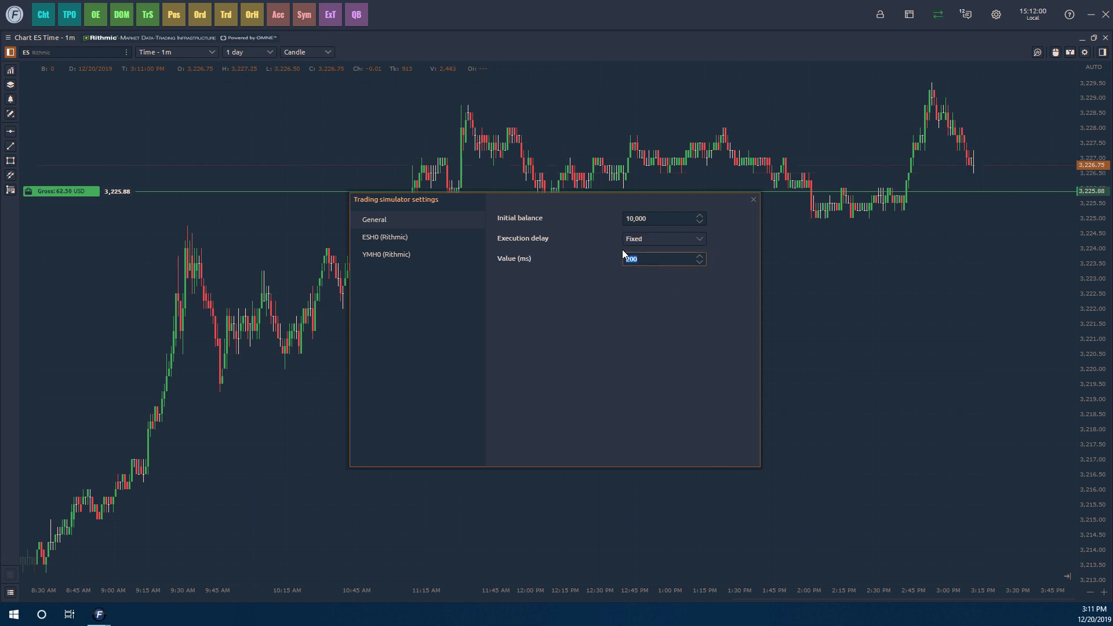
left_click(642, 241)
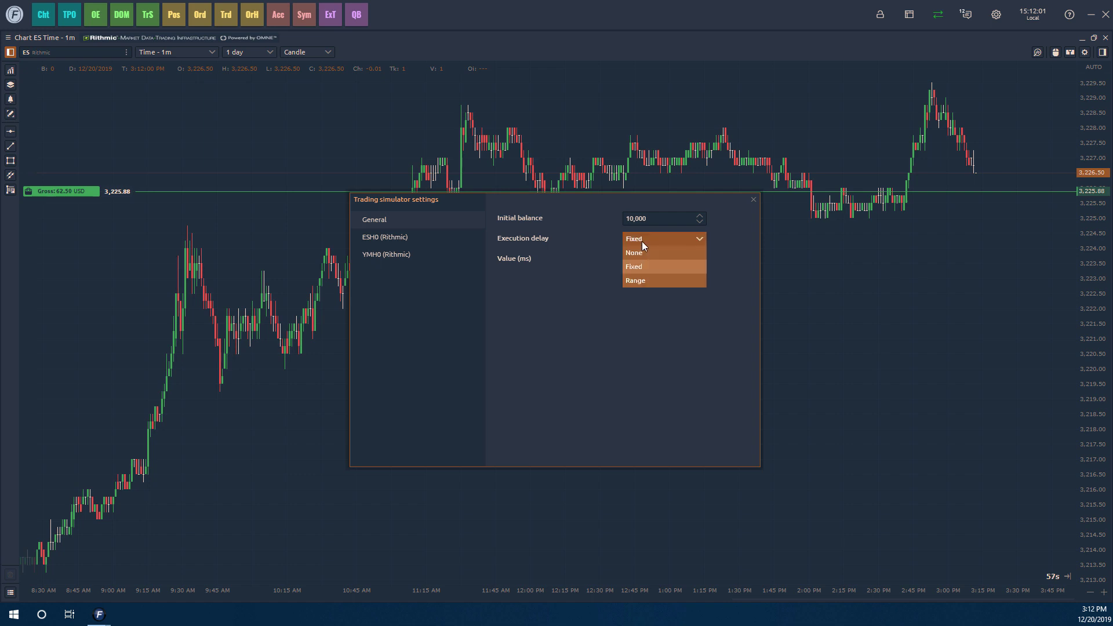
left_click(645, 280)
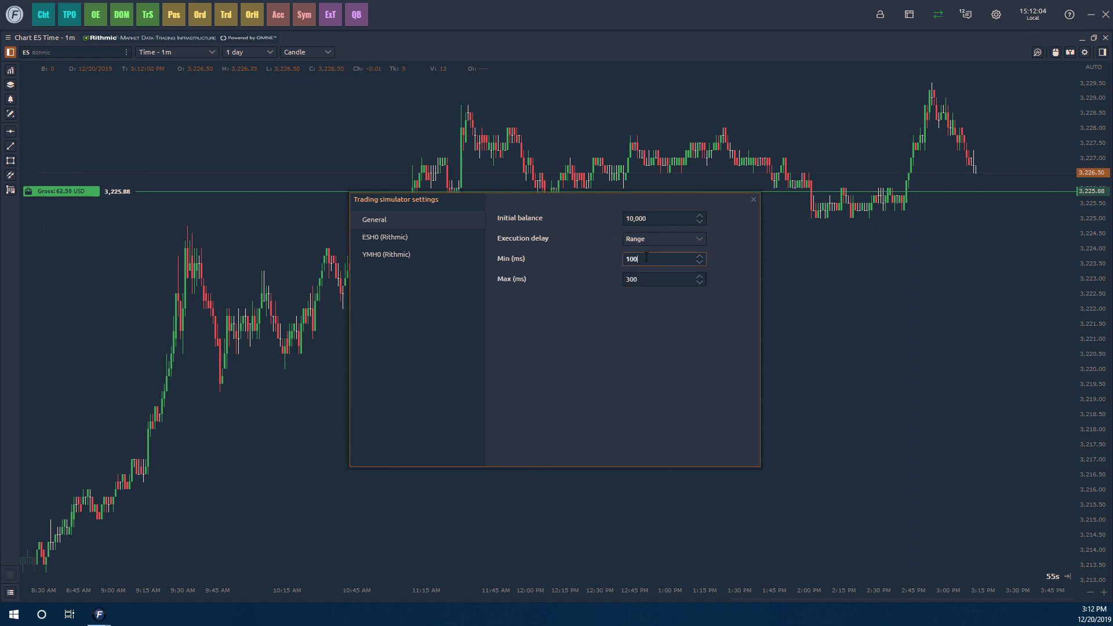
left_click(646, 239)
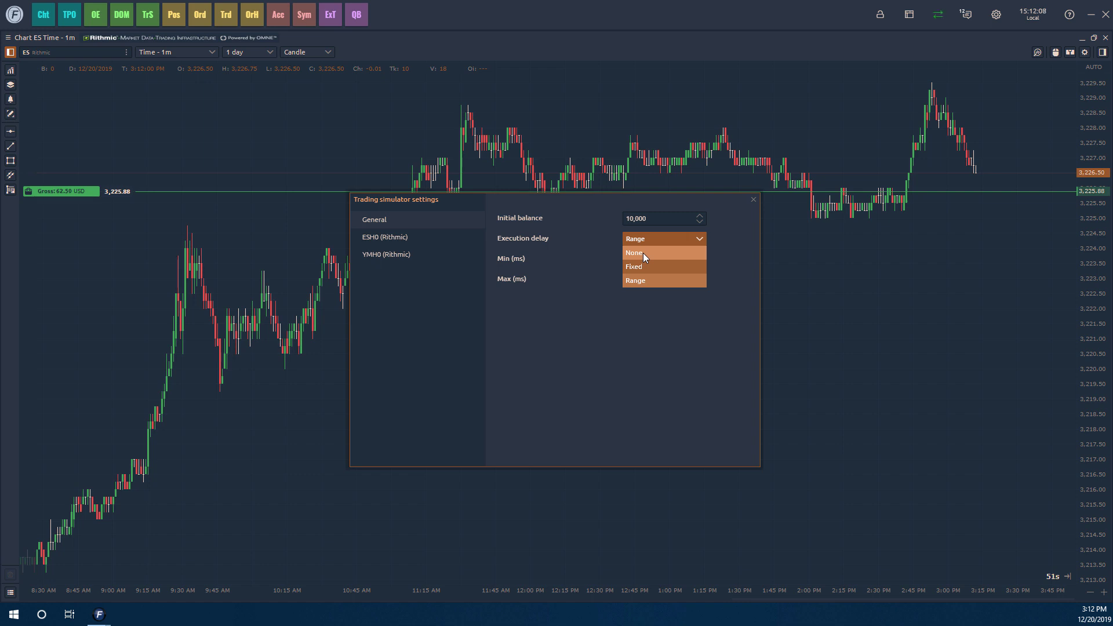
left_click(643, 254)
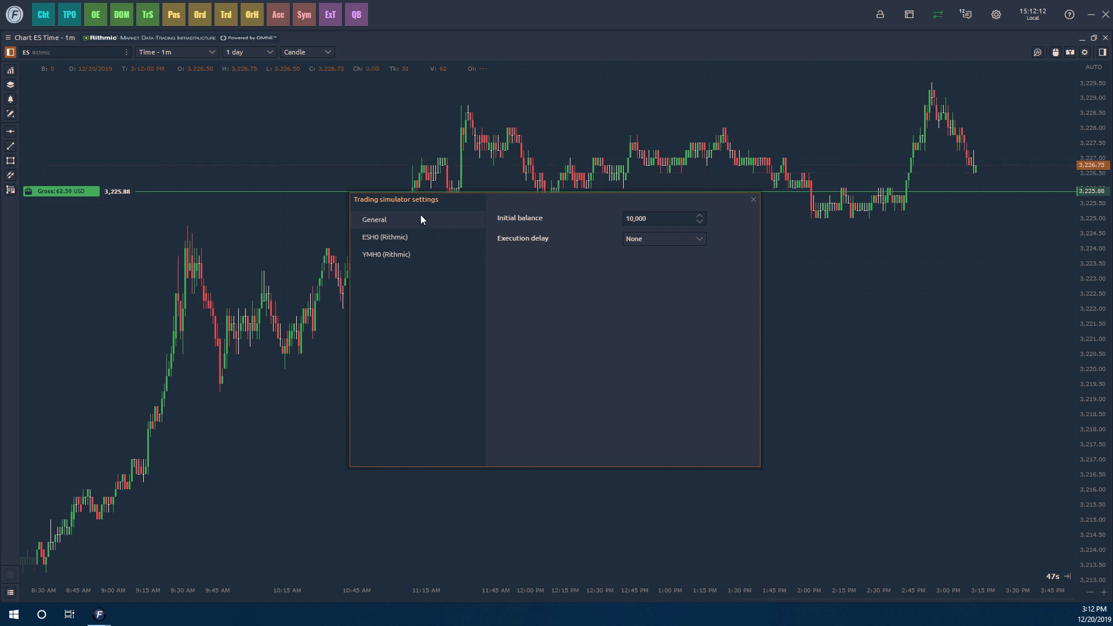
left_click(385, 238)
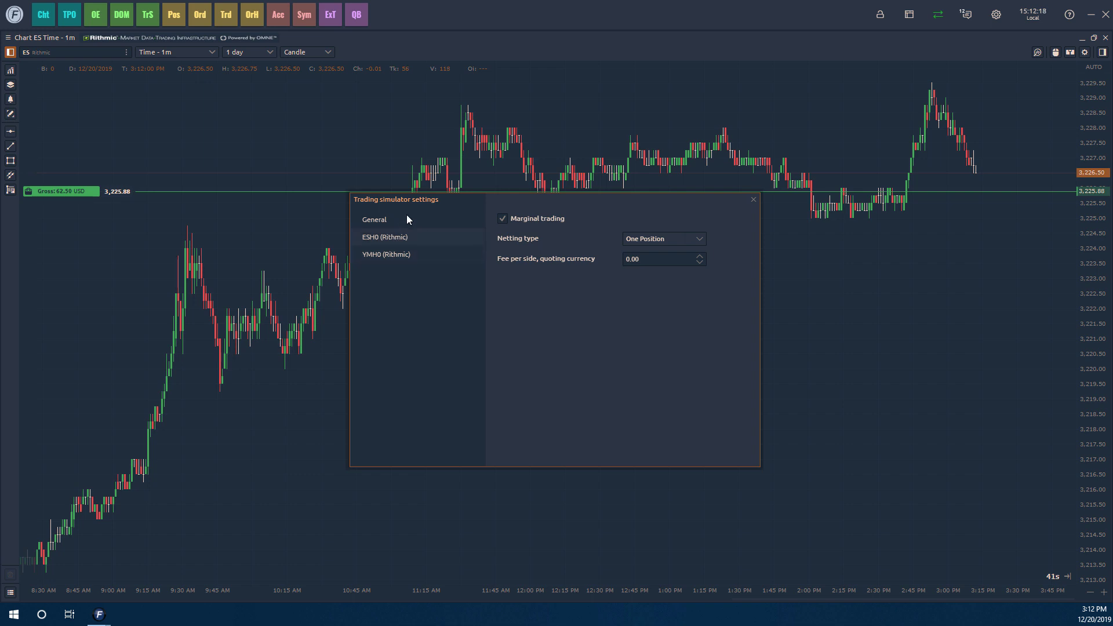
Keep ESH0 at One Position netting, 0.00 fee and marginal trading on, then close settings
left_click(680, 237)
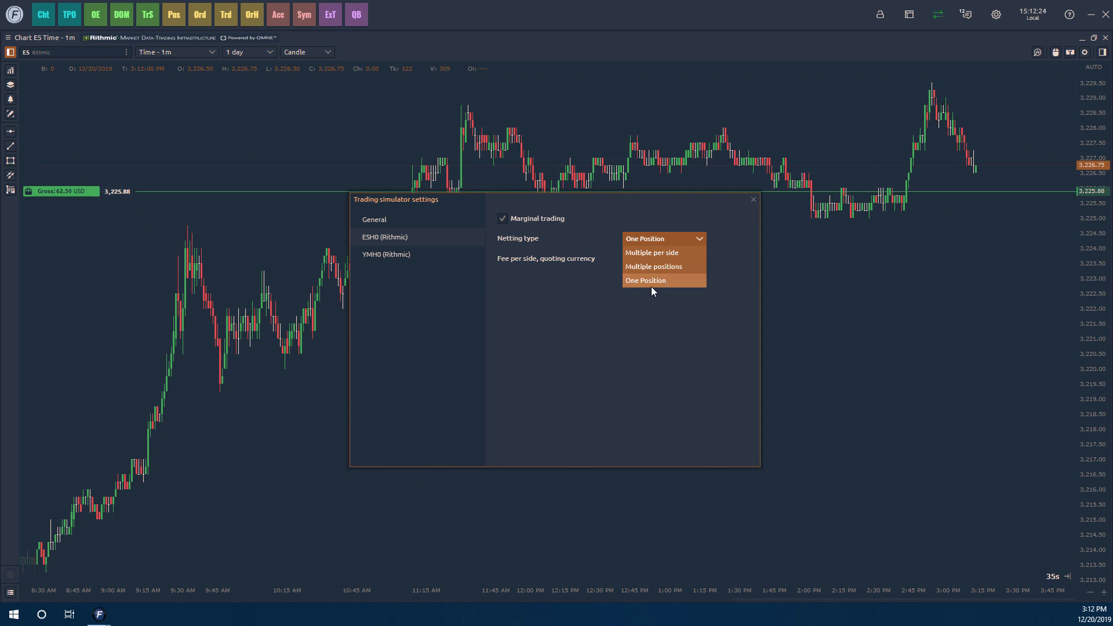
left_click(634, 340)
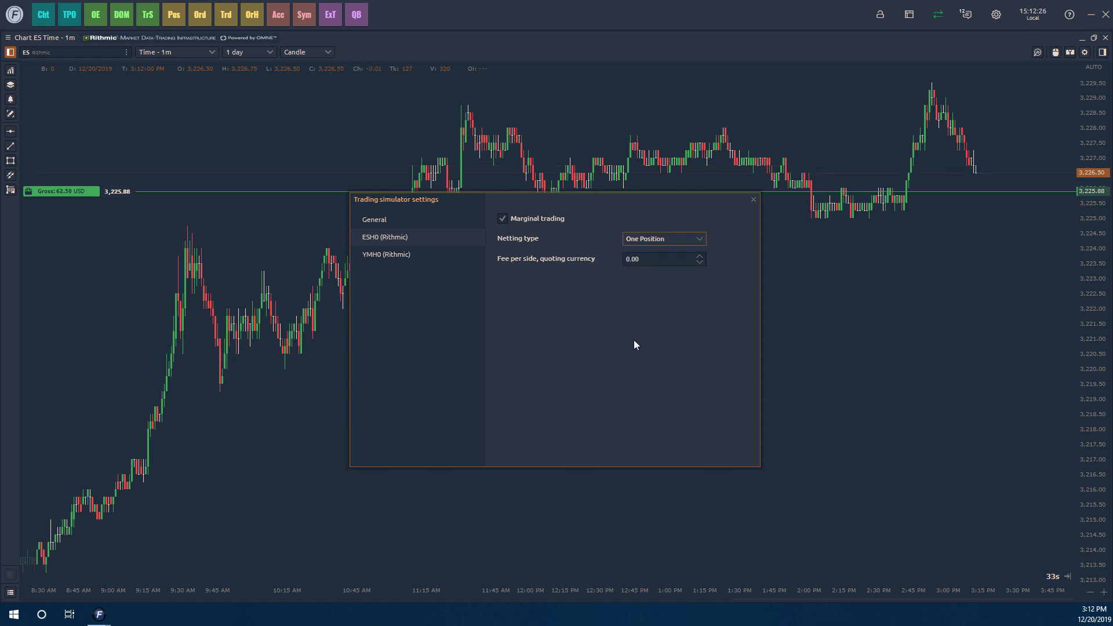
left_click(668, 260)
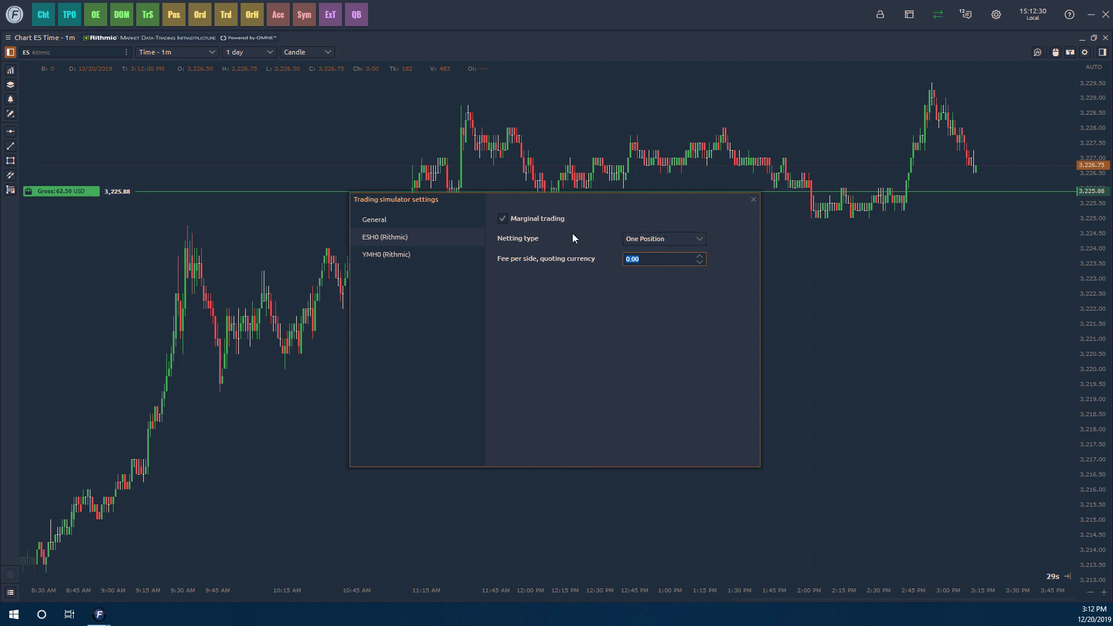
left_click(502, 220)
left_click(502, 221)
left_click(385, 226)
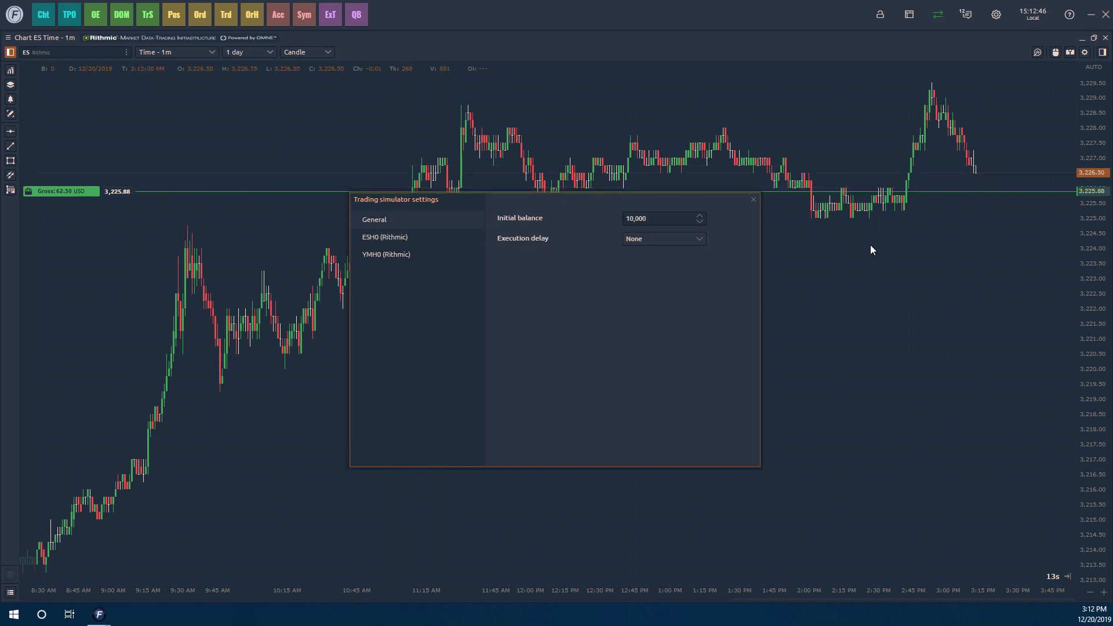
left_click(753, 203)
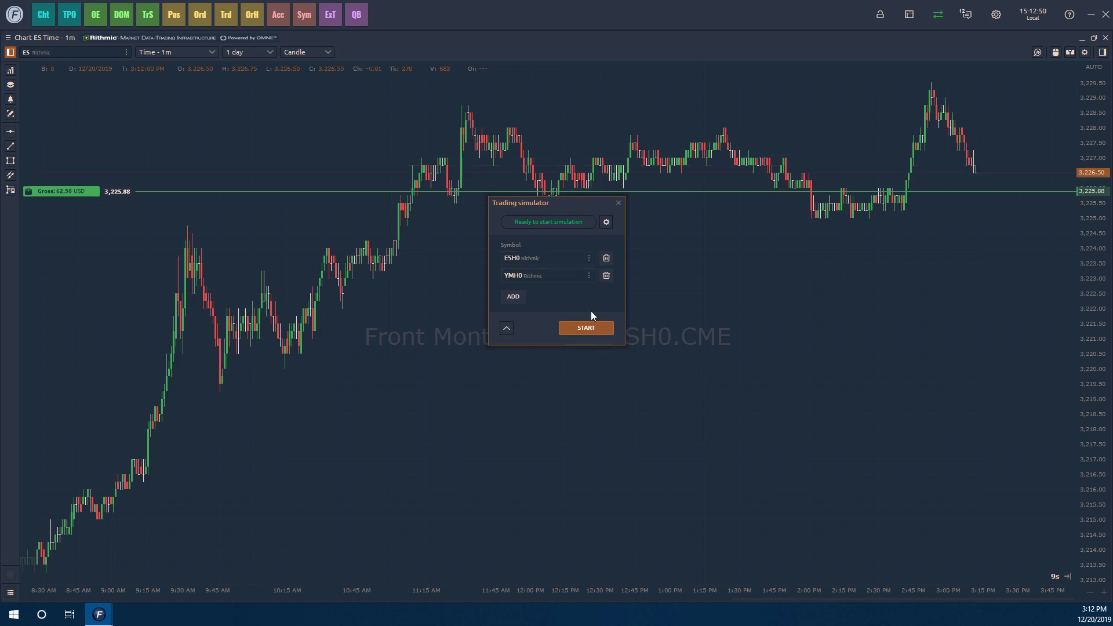
Collapse the symbol list and start the simulation so it reads 'Simulation is active'
left_click(507, 329)
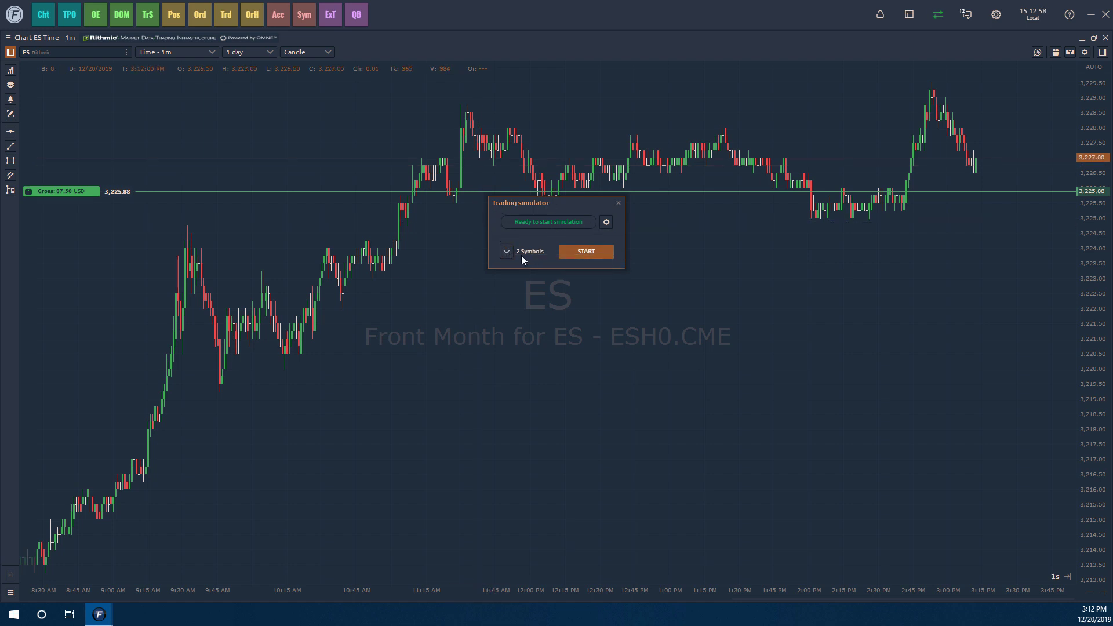
left_click(575, 251)
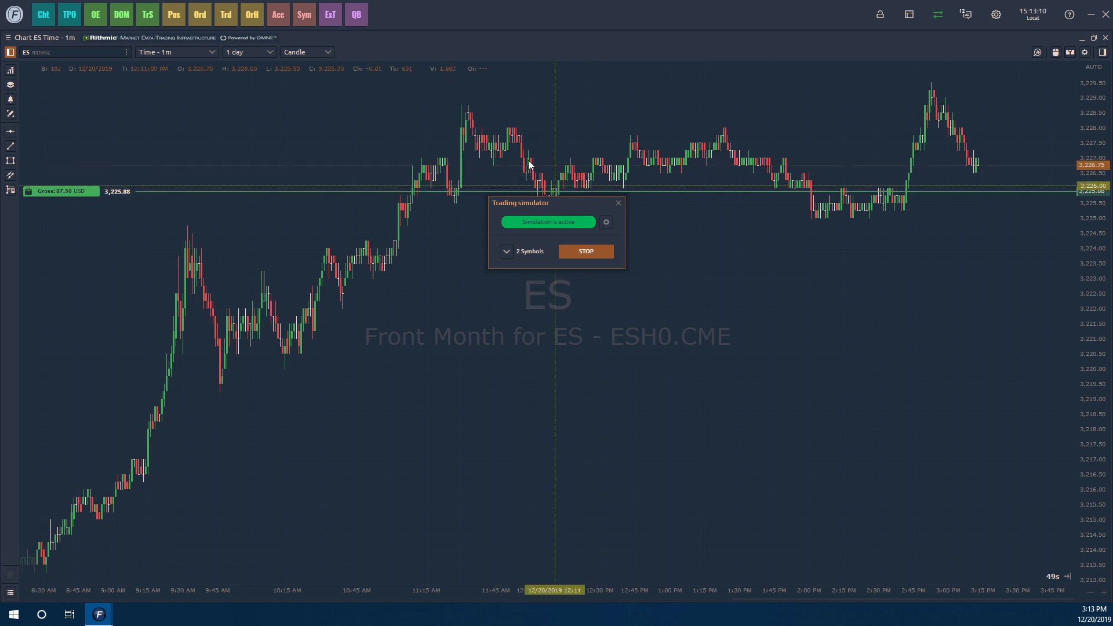
Load simulated YMH0 from Trading Simulator > CBOT > Futures > YM into the chart
left_click(93, 53)
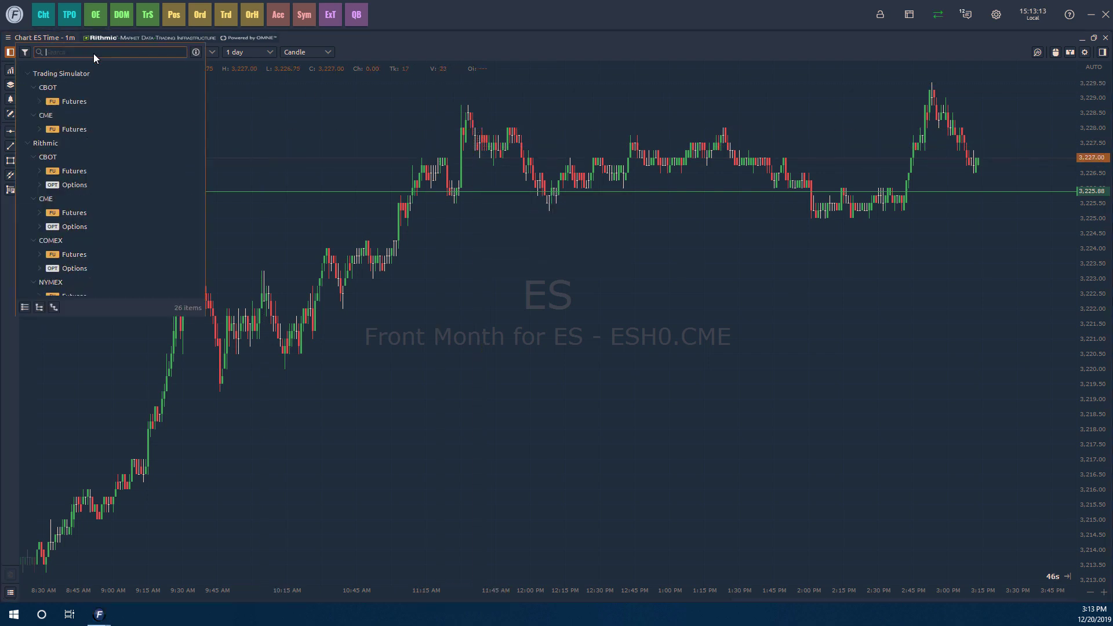
left_click(39, 102)
left_click(47, 116)
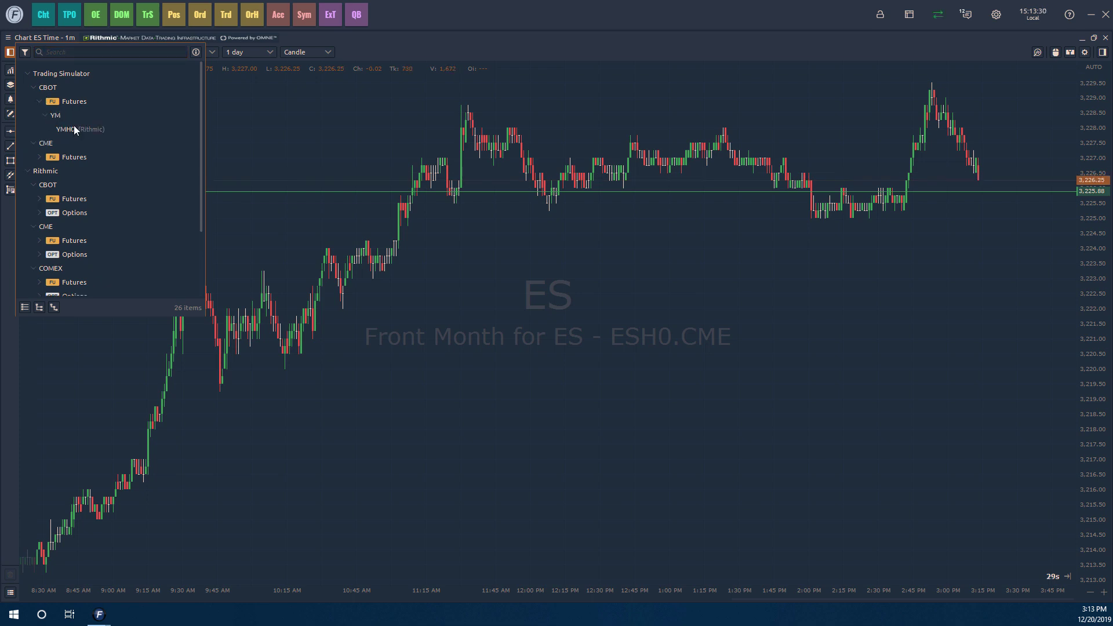
left_click(71, 129)
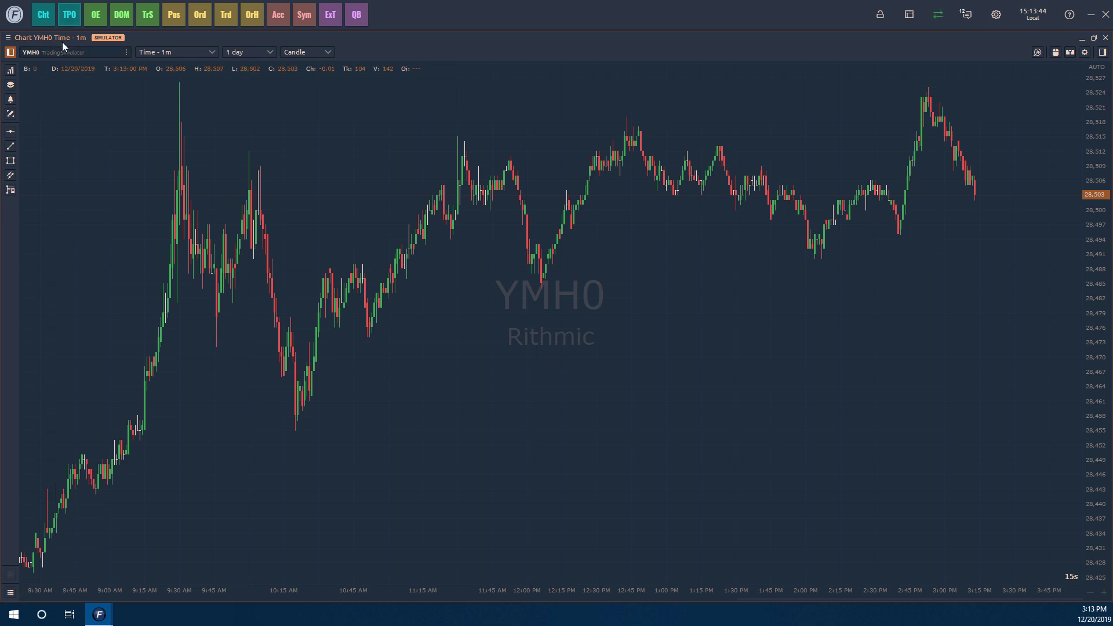
Restore the Trading simulator, open and close a simulated ESH0 chart, then reopen ESH0's window menu
mouse_move(98, 614)
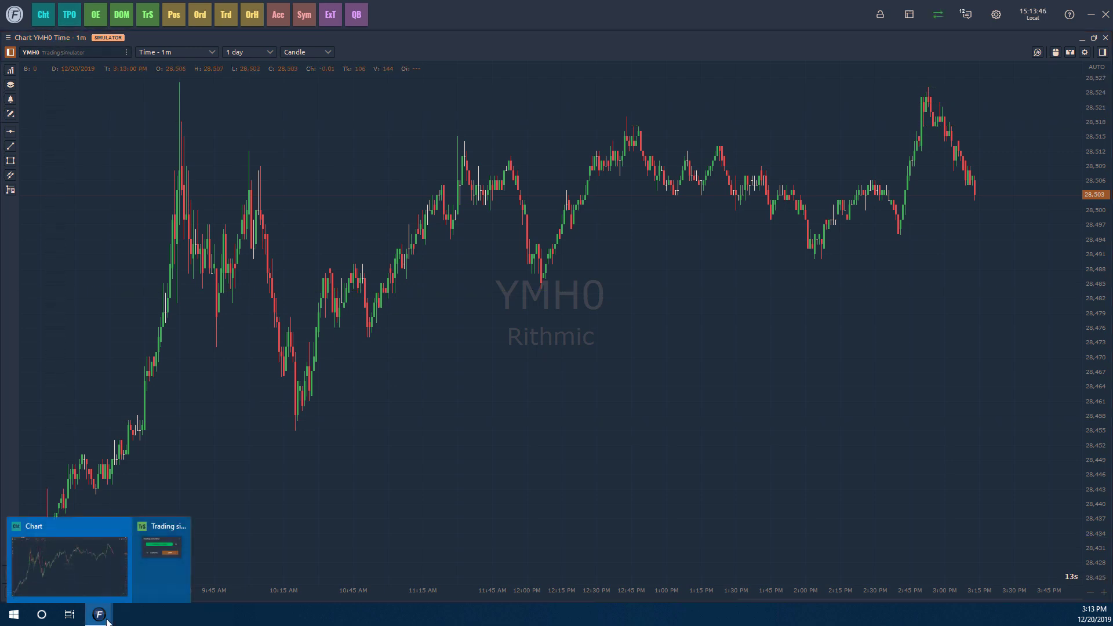
left_click(158, 569)
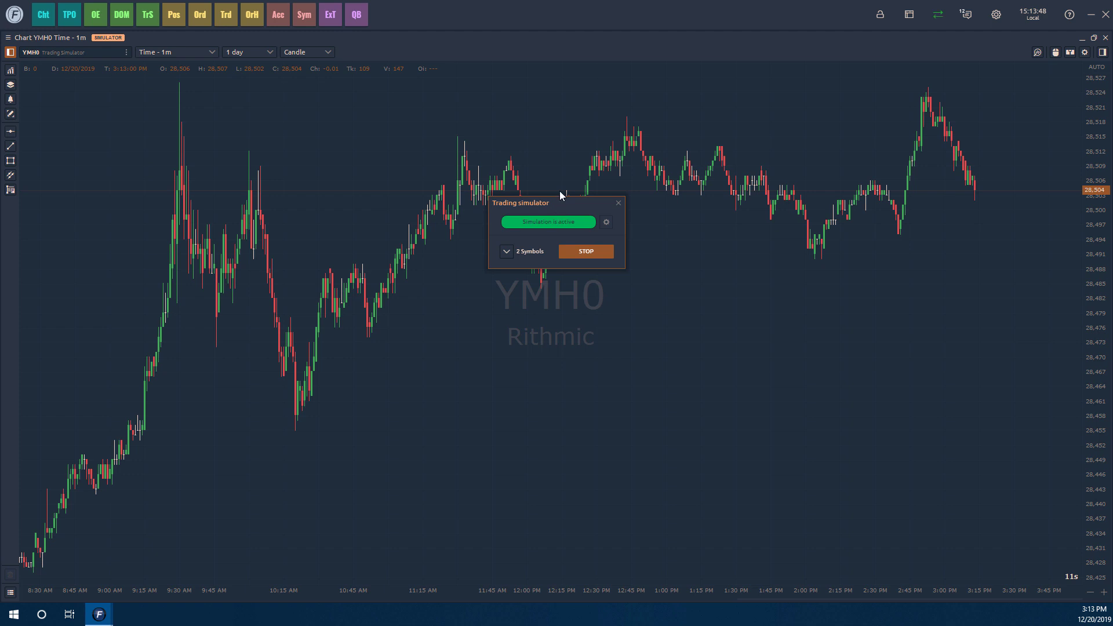
left_click(506, 253)
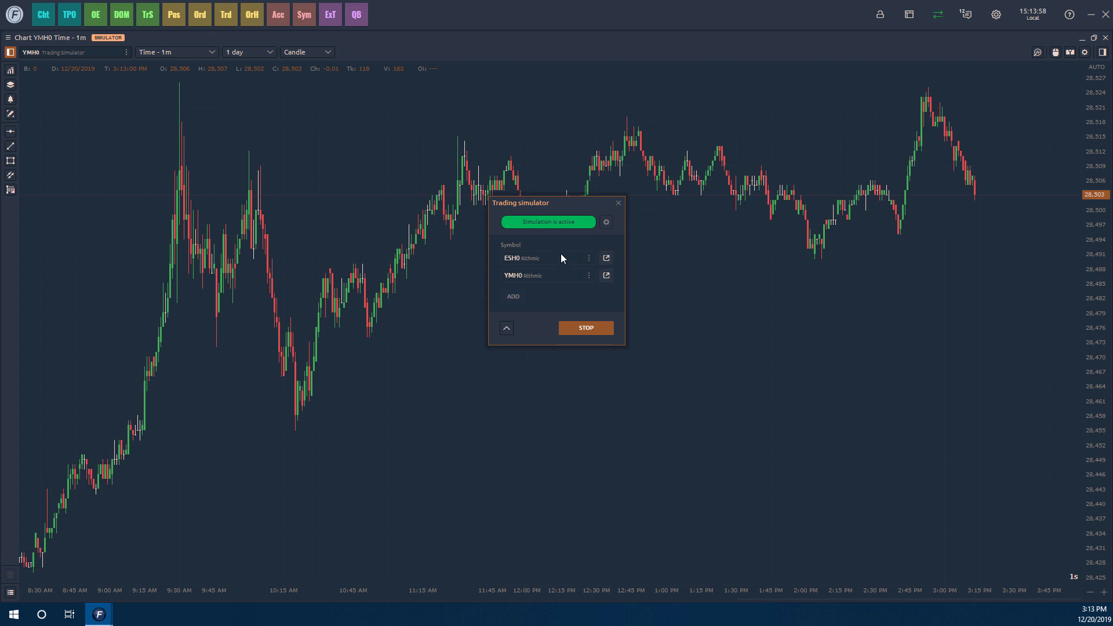
left_click(606, 260)
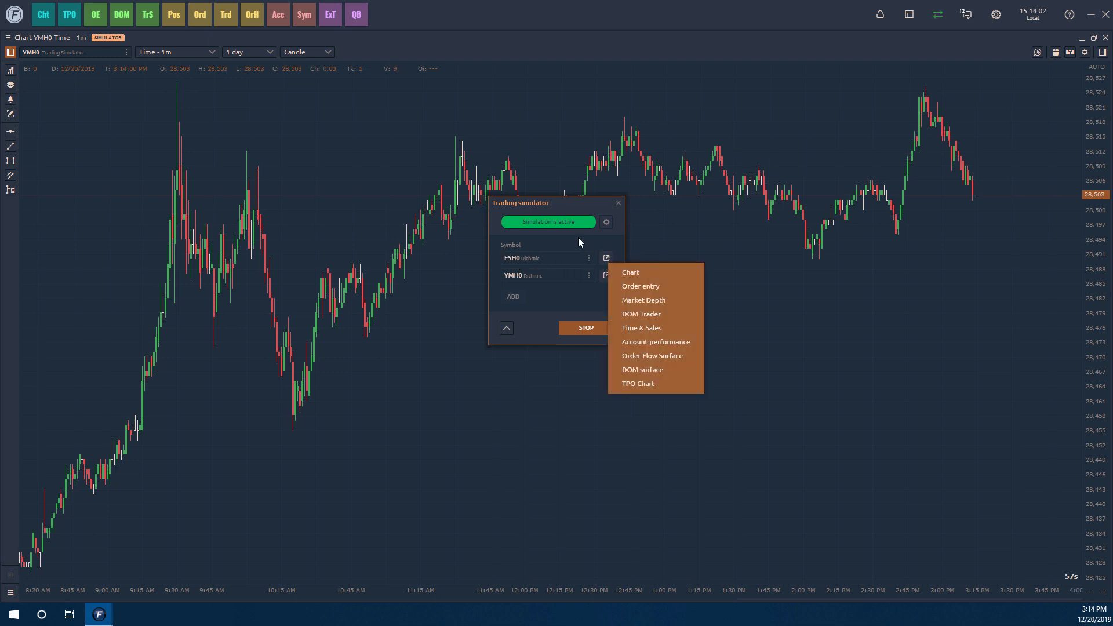
left_click(628, 274)
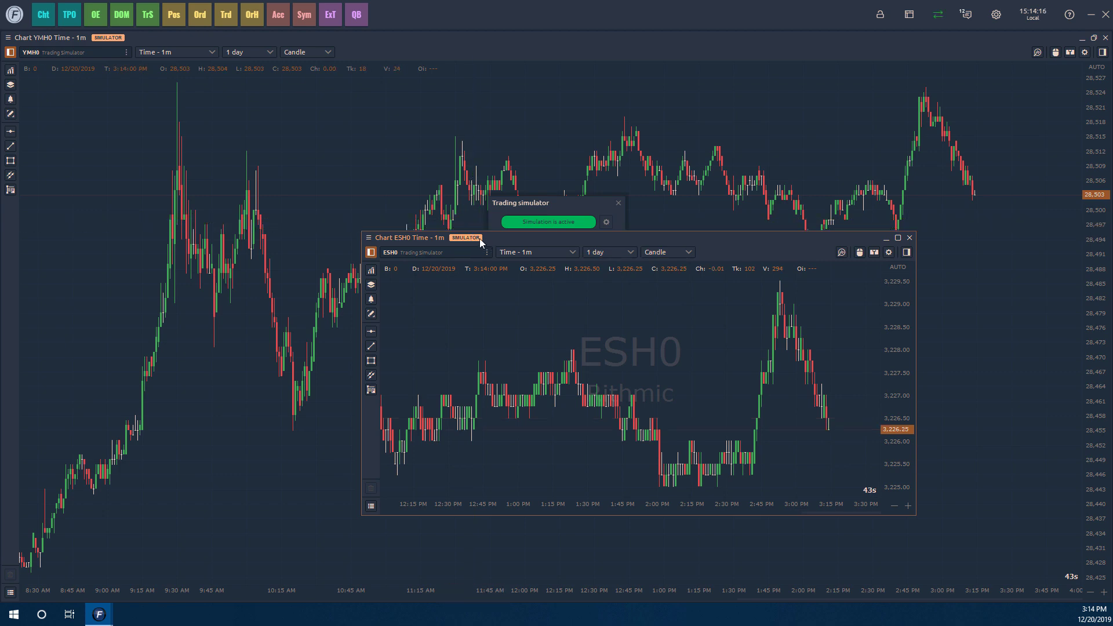
left_click(908, 238)
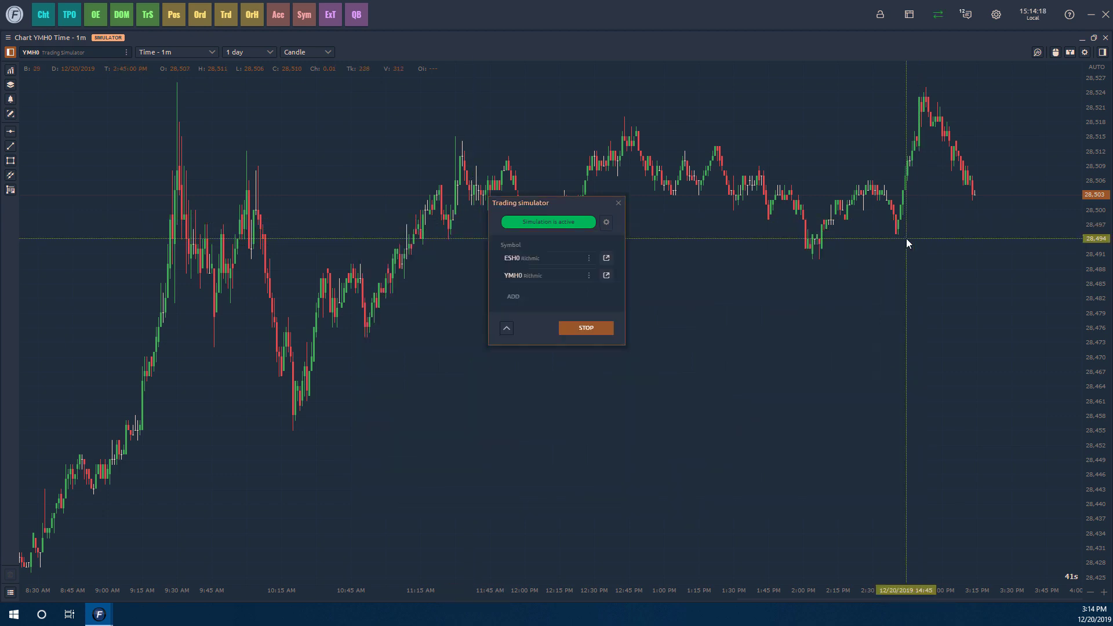
left_click(606, 258)
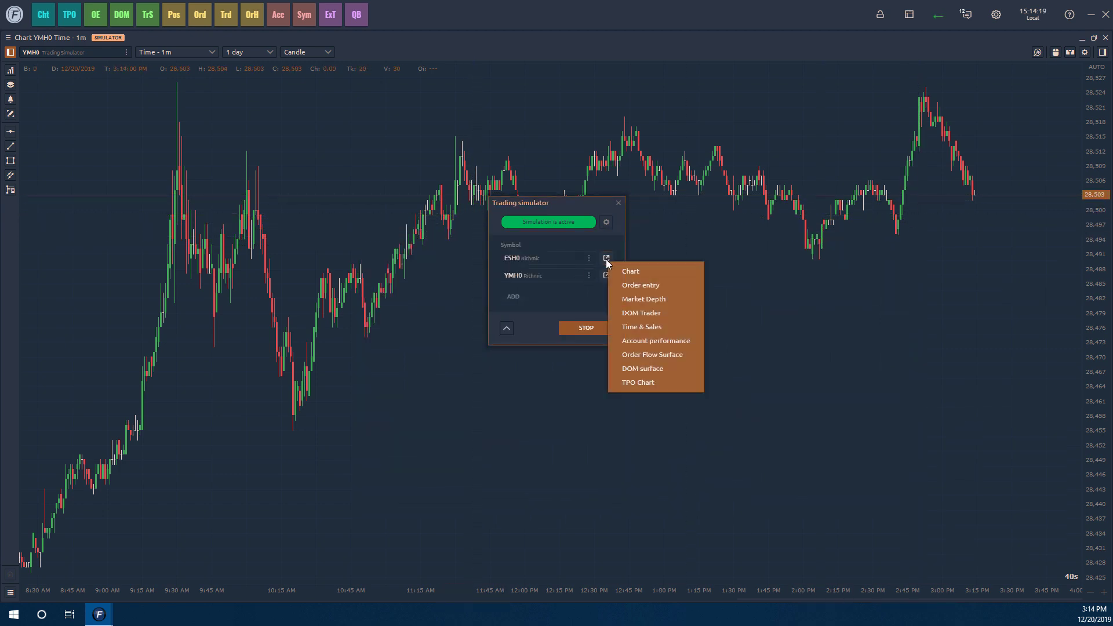
Open a DOM Trader for simulated ESH0 and set its account to Account (USD)
left_click(642, 314)
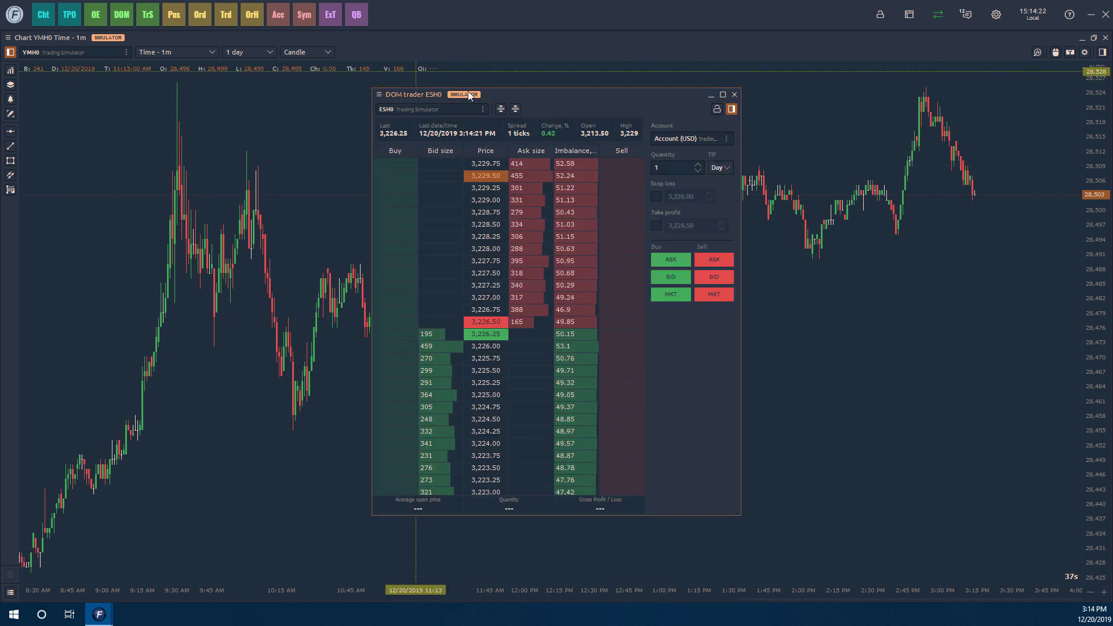
left_click(458, 96)
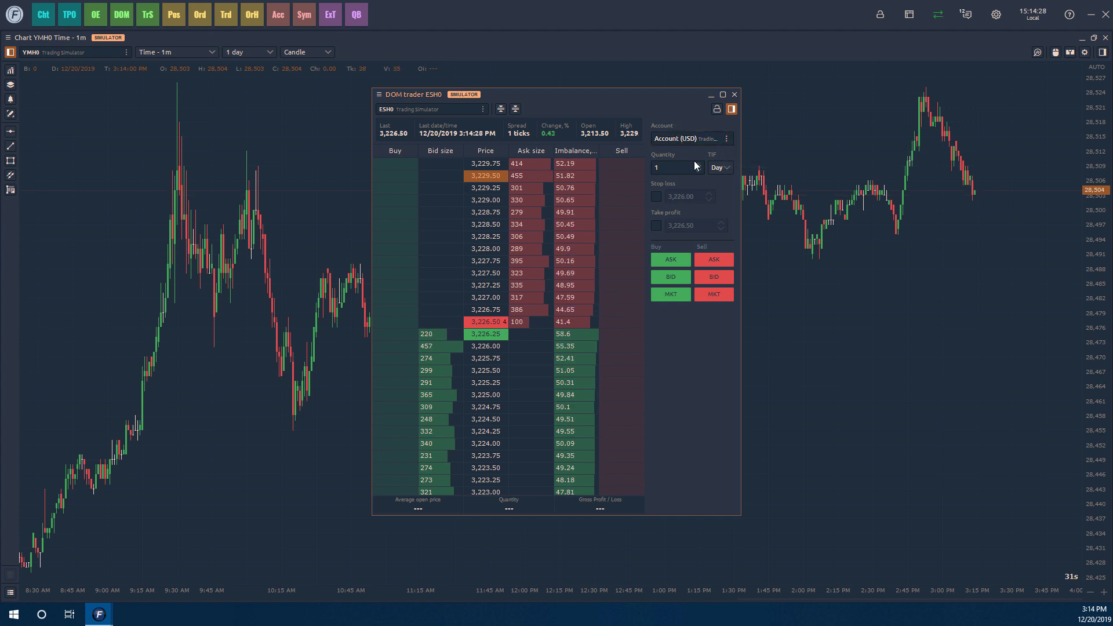
left_click(727, 139)
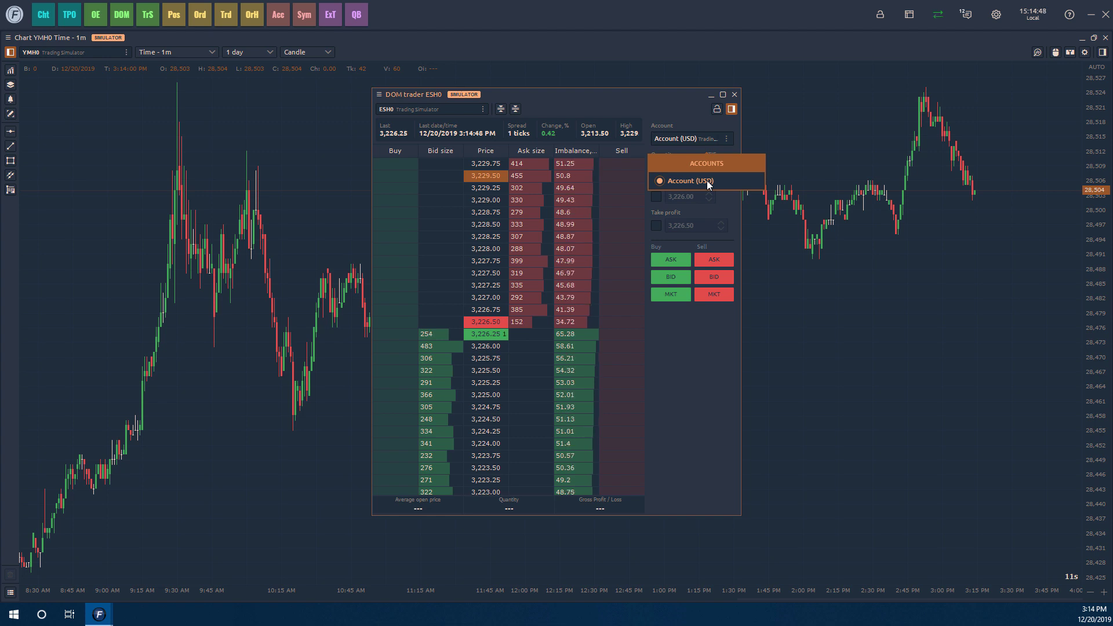
left_click(670, 102)
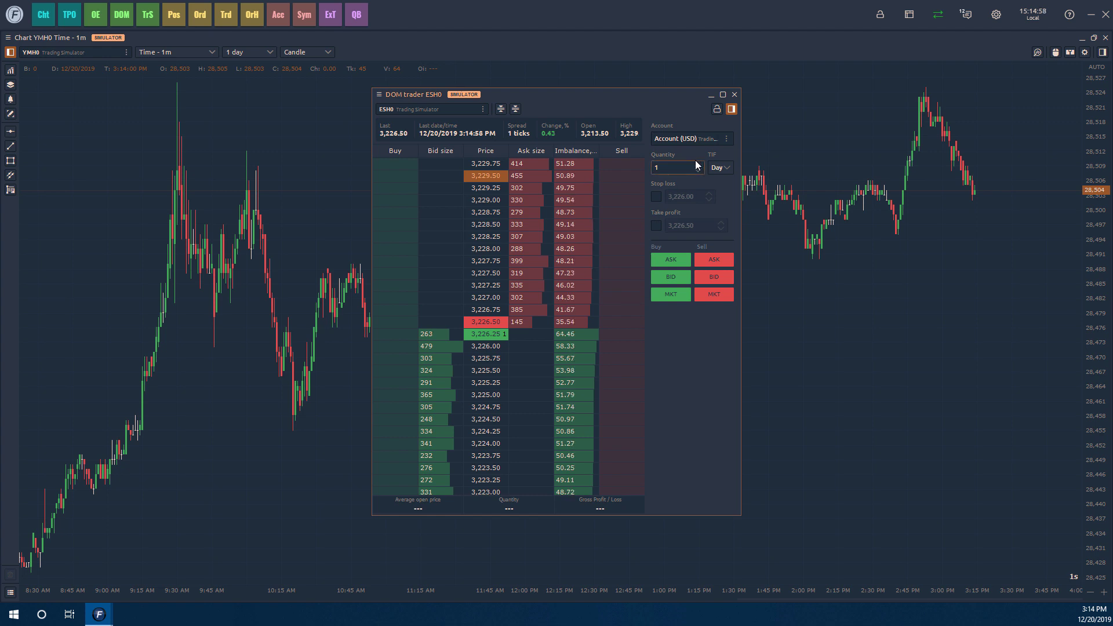
Buy 1 ESH0 at market from the DOM trader and confirm the order
left_click(669, 296)
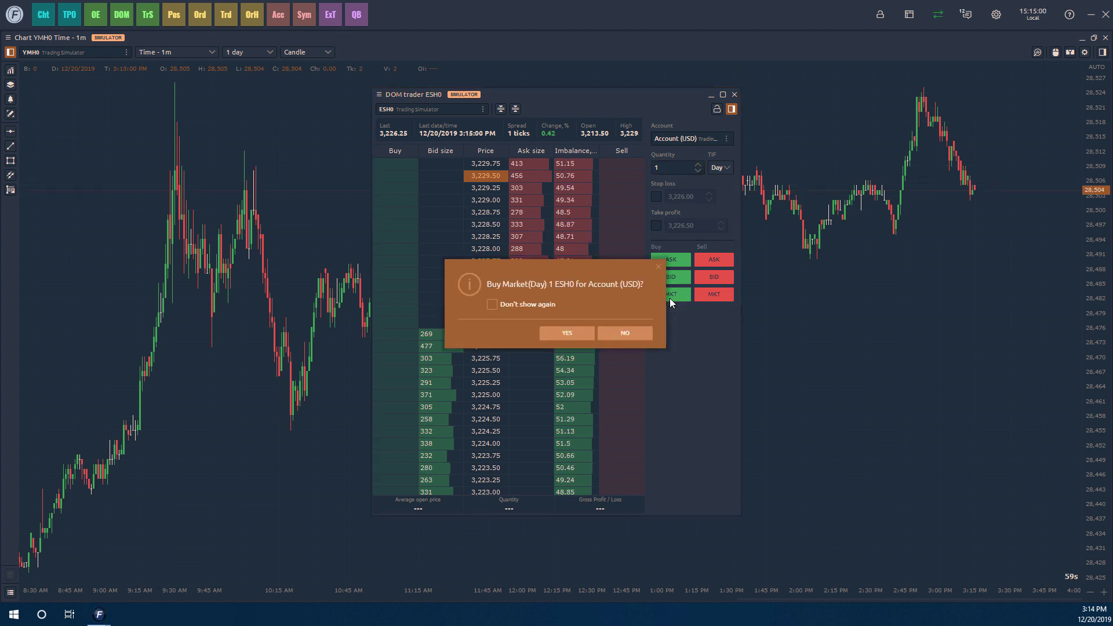
left_click(555, 332)
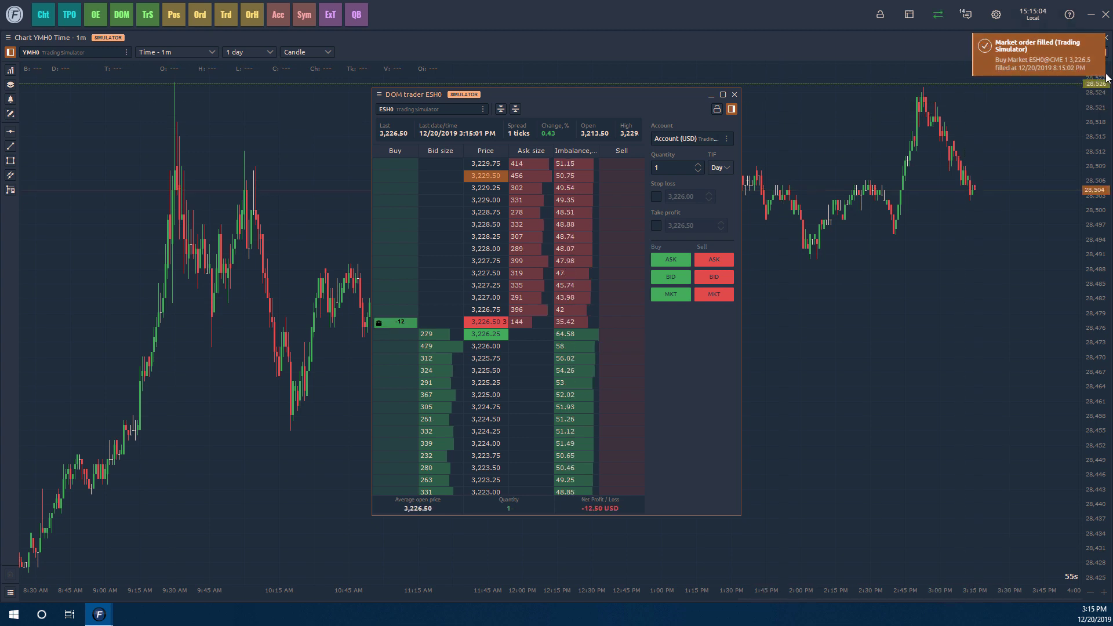
left_click(1086, 69)
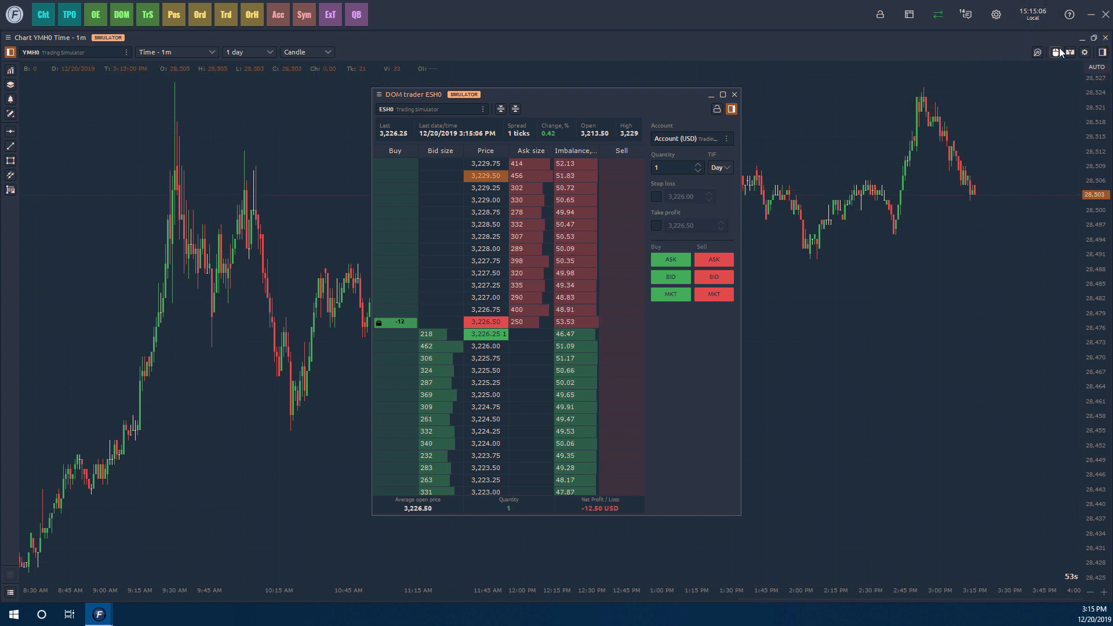
Show the long 1 ESH0 position in the Positions panel and widen the panel
left_click(173, 16)
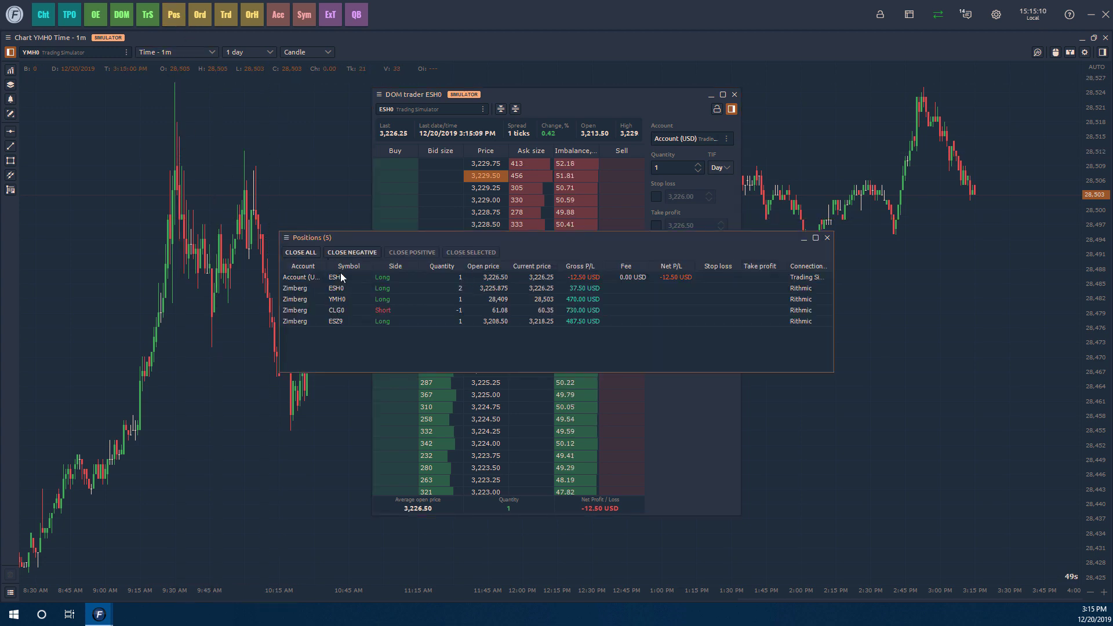
left_click(318, 277)
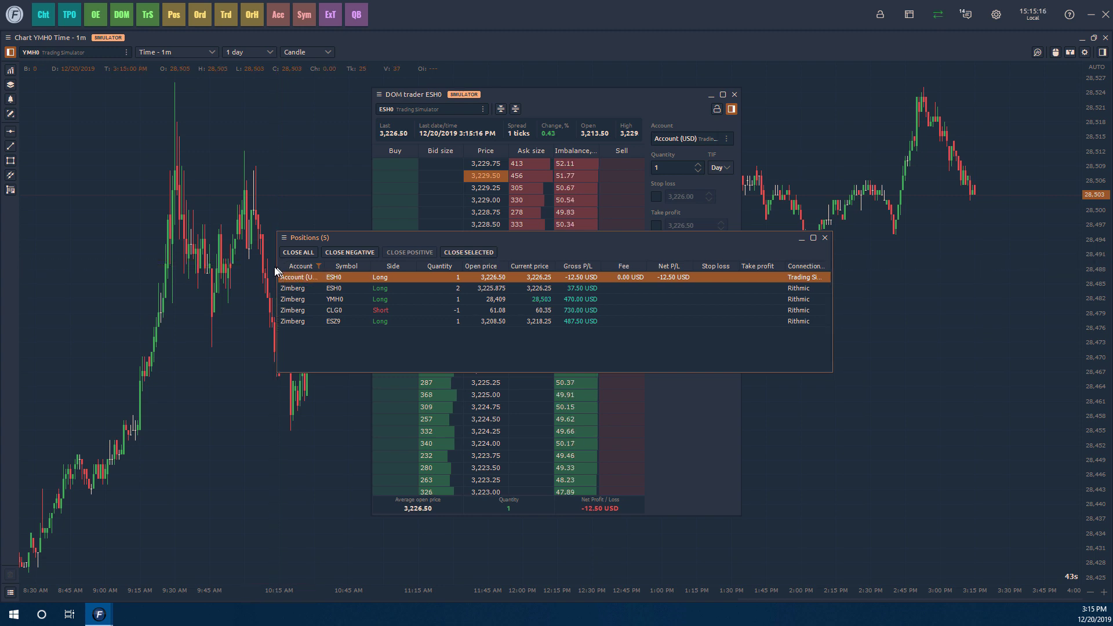
left_click_drag(279, 268, 170, 268)
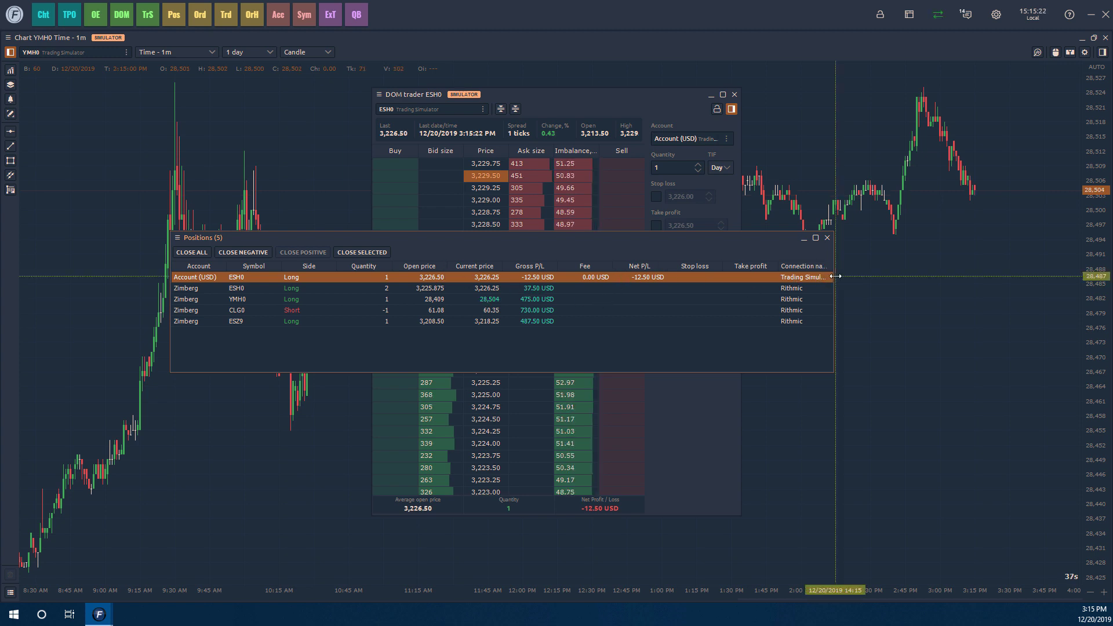
left_click_drag(833, 279, 968, 296)
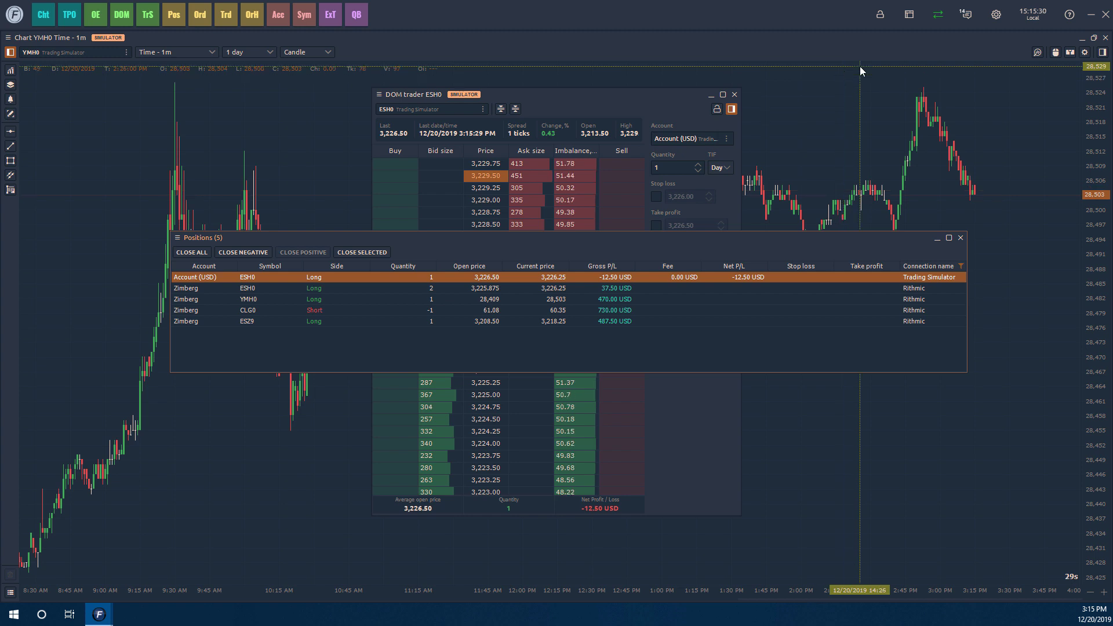
Close Positions and the ESH0 DOM trader, then open ESH0 Order entry, check its accounts, and close it
left_click(961, 238)
left_click(735, 94)
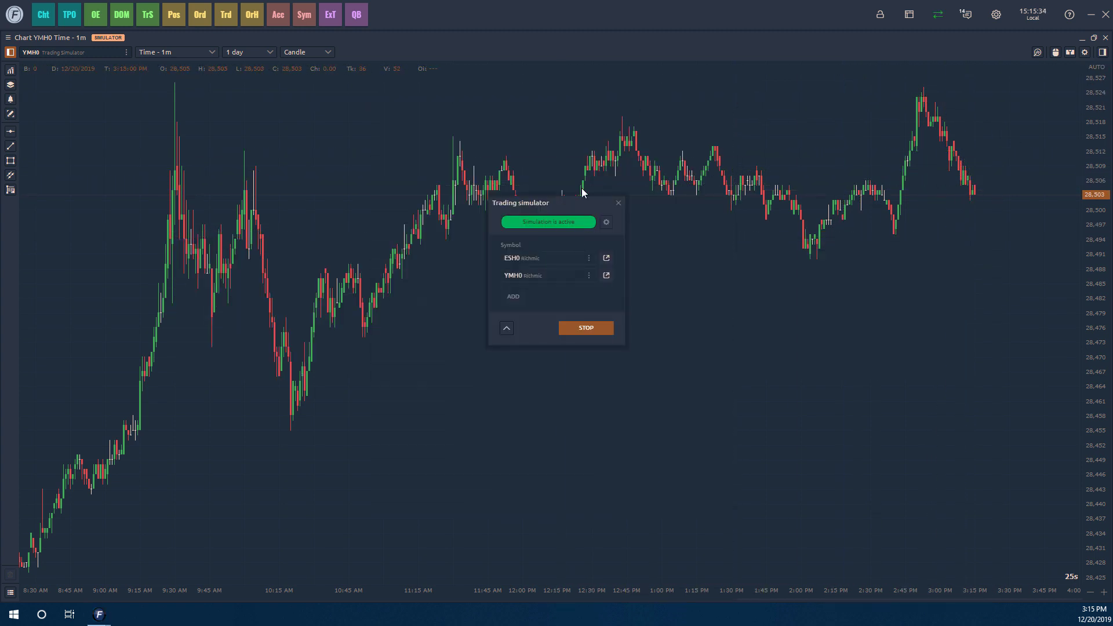
left_click(607, 258)
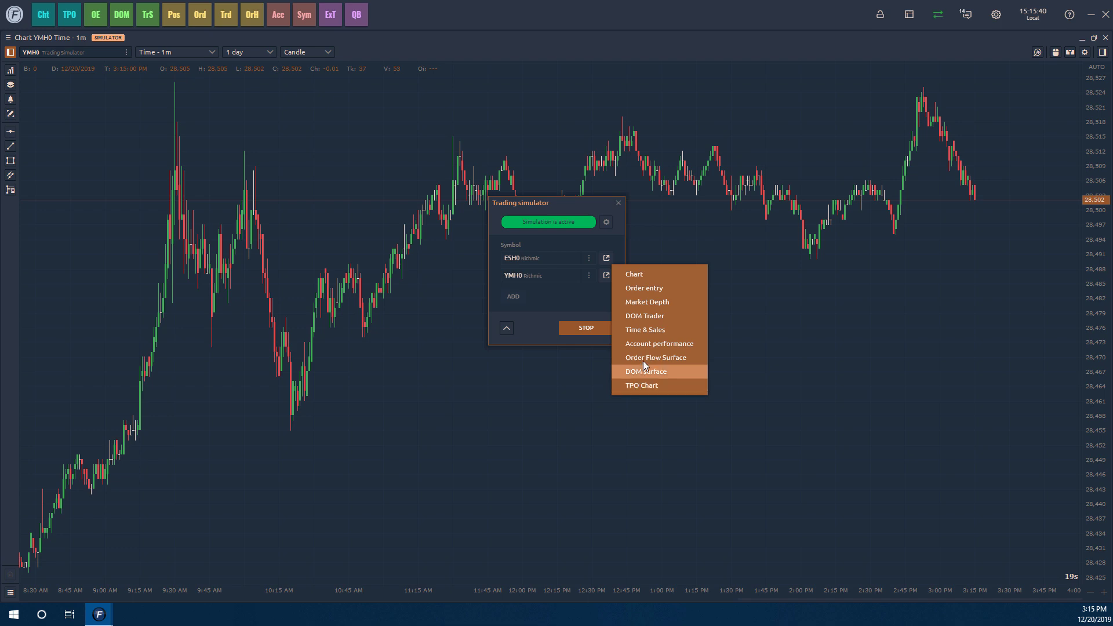
left_click(641, 288)
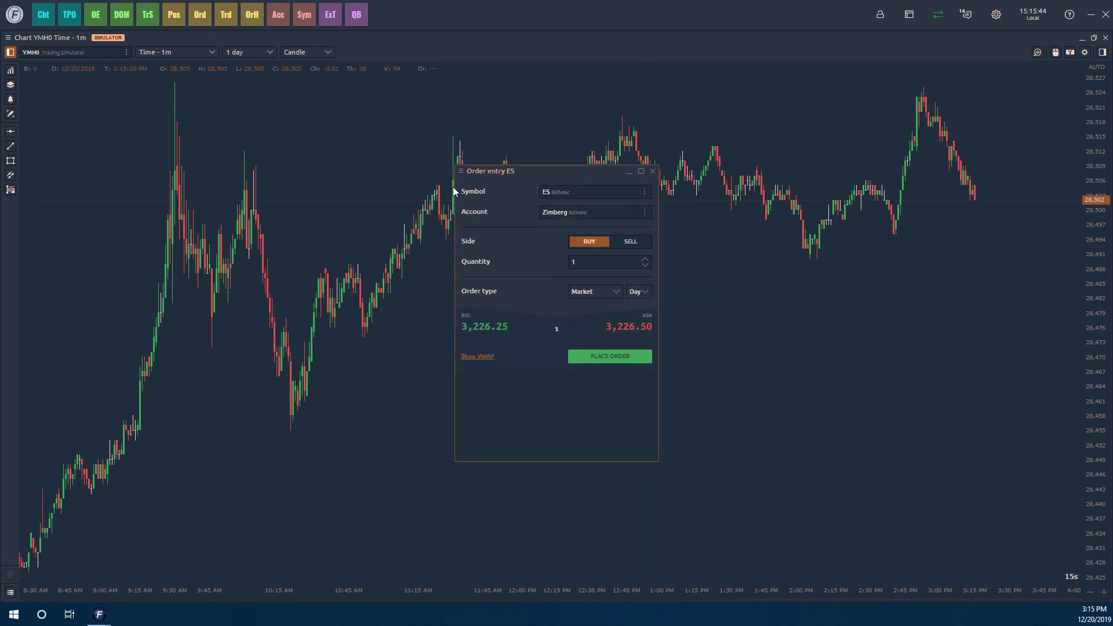
left_click(645, 212)
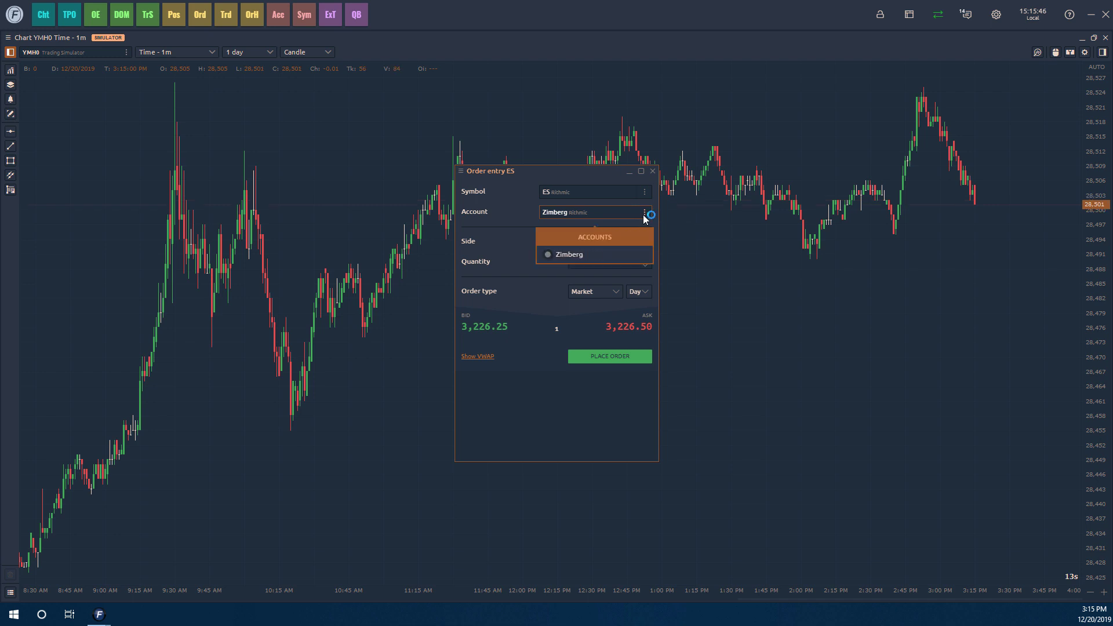
left_click(652, 171)
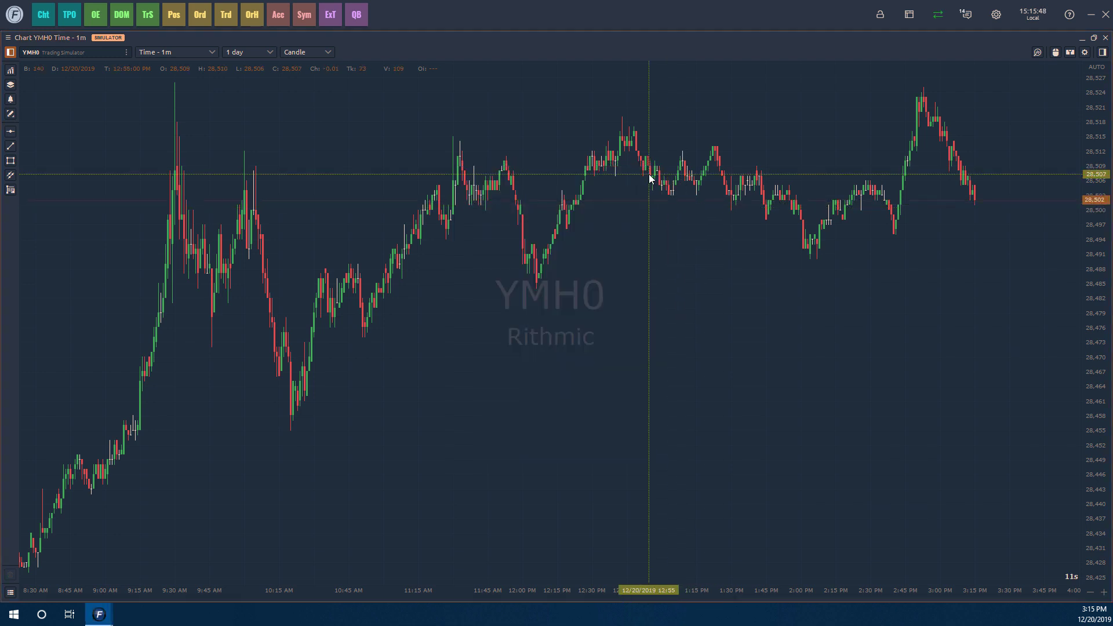